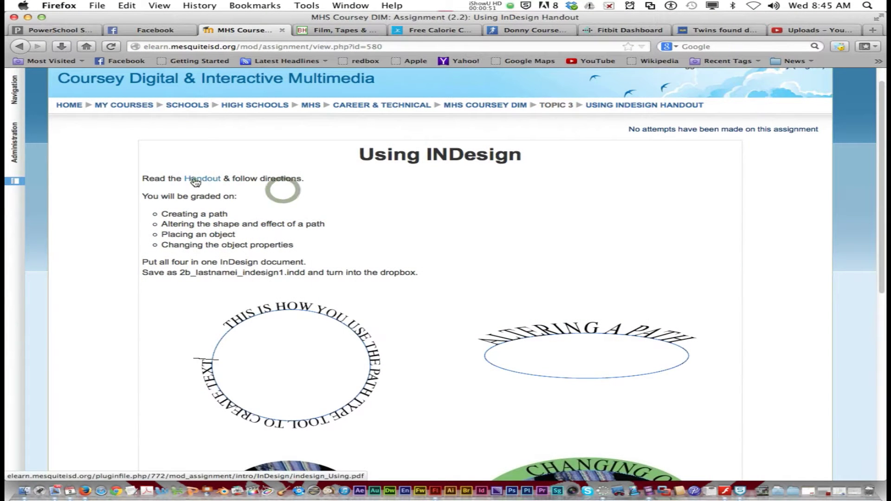
Open the indesign_Using.pdf handout from the Using INDesign assignment page.
{"action": "left_click", "coordinate": [194, 179]}
Scroll through the indesign_Using.pdf handout down to page 2.
{"action": "scroll", "coordinate": [359, 142], "scroll_direction": "down", "scroll_amount": 10}
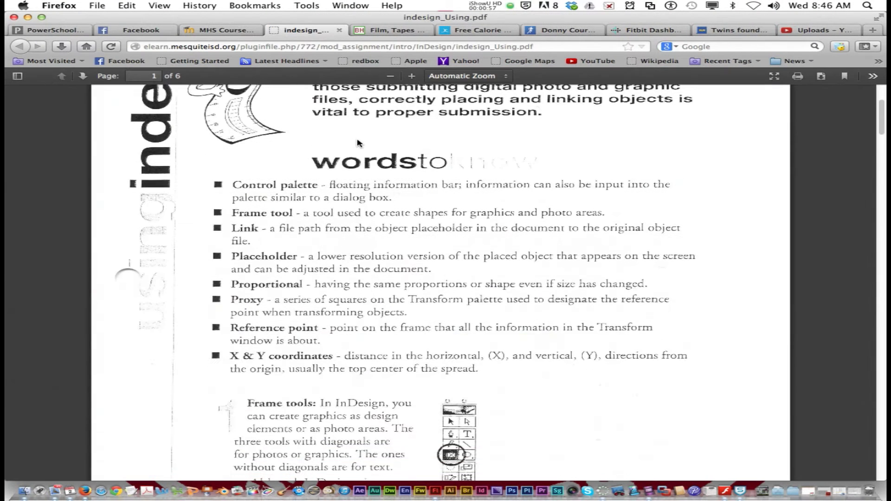
{"action": "scroll", "coordinate": [359, 143], "scroll_direction": "down", "scroll_amount": 15}
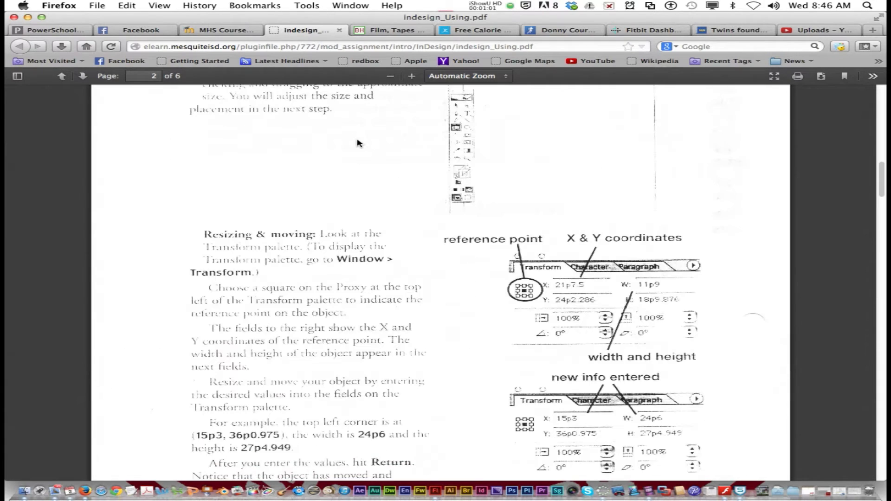
{"action": "scroll", "coordinate": [359, 152], "scroll_direction": "down", "scroll_amount": 5}
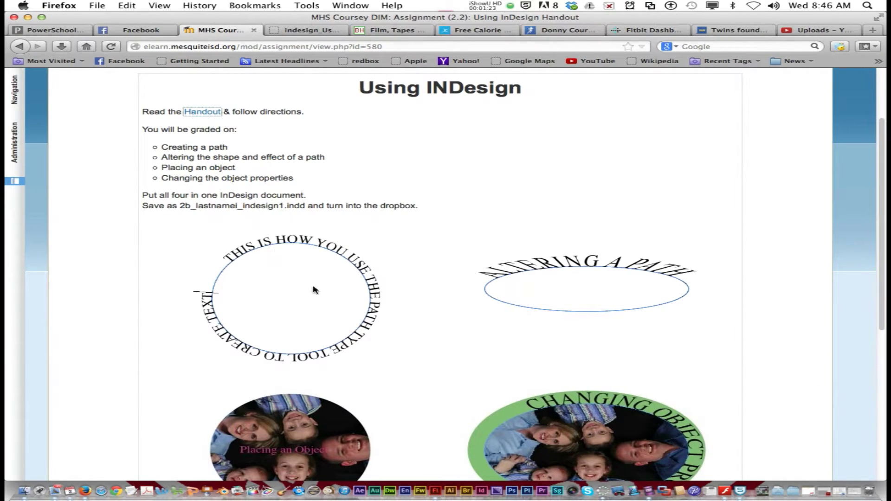
{"action": "scroll", "coordinate": [292, 458], "scroll_direction": "down", "scroll_amount": 2}
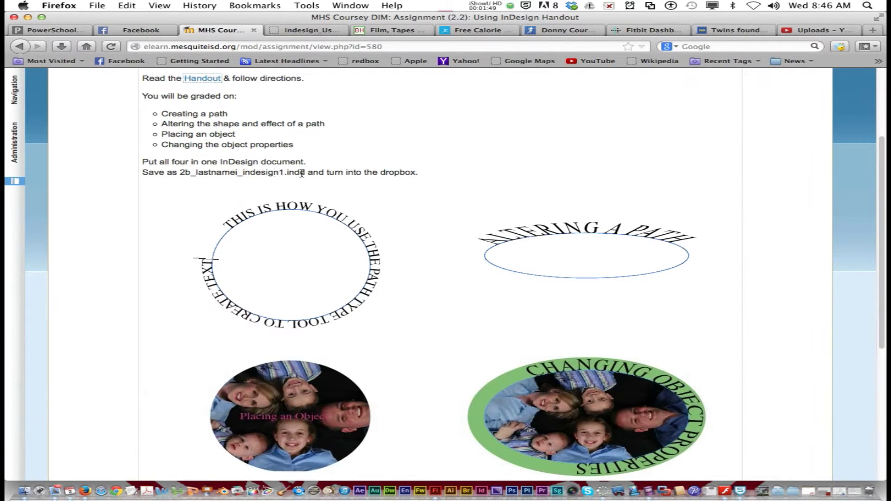
Return to the indesign_Using.pdf handout and read its words-to-know glossary and Frame tools section.
{"action": "left_click", "coordinate": [311, 30]}
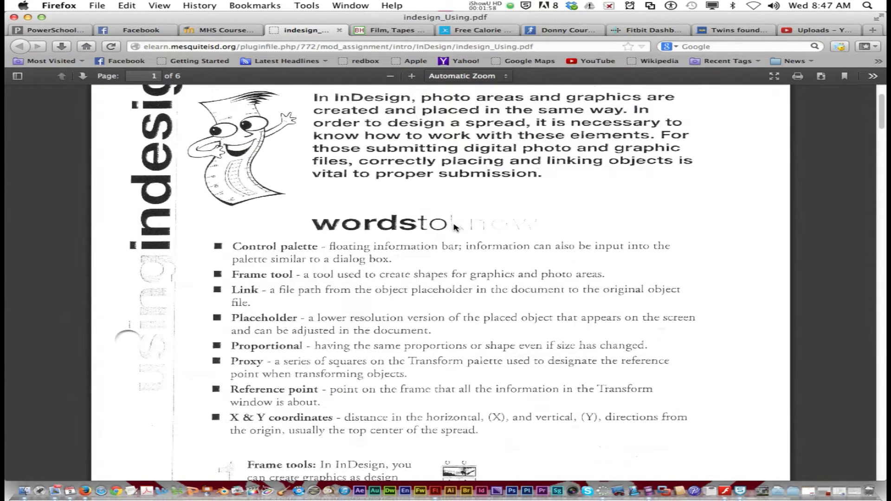
{"action": "scroll", "coordinate": [455, 226], "scroll_direction": "up", "scroll_amount": 2}
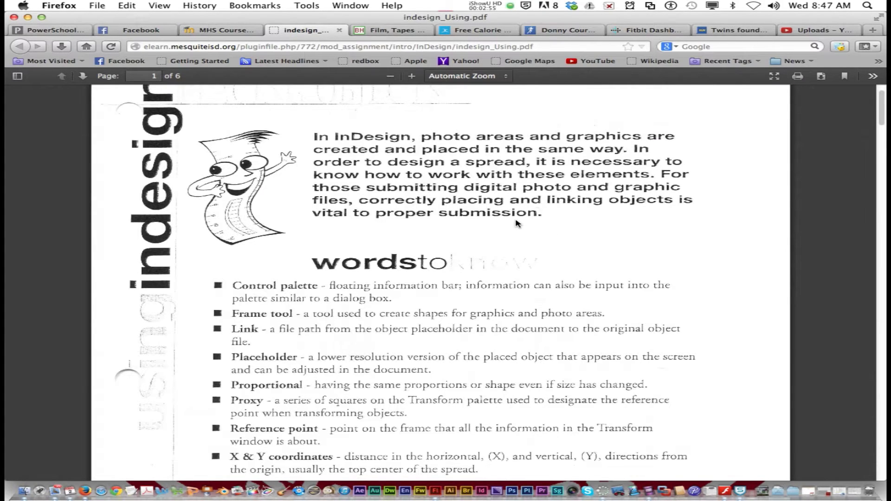
{"action": "scroll", "coordinate": [517, 222], "scroll_direction": "down", "scroll_amount": 5}
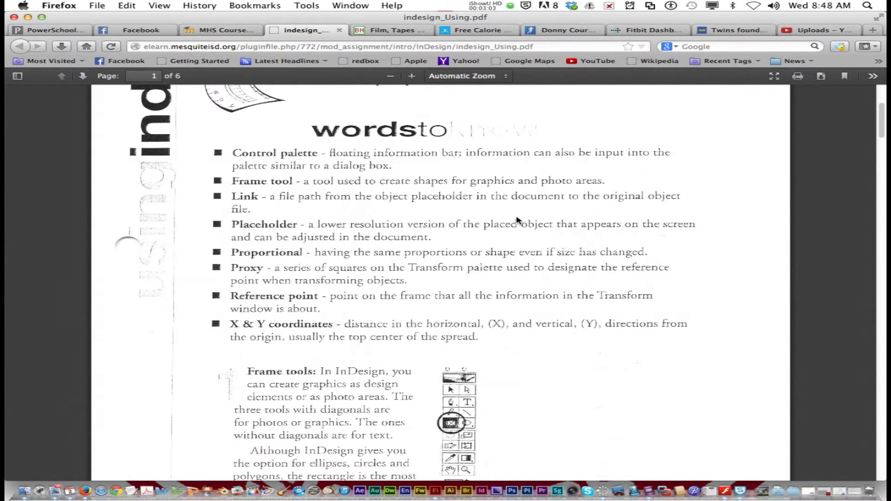
{"action": "left_click", "coordinate": [487, 7]}
{"action": "left_click", "coordinate": [514, 40]}
{"action": "scroll", "coordinate": [274, 162], "scroll_direction": "down", "scroll_amount": 2}
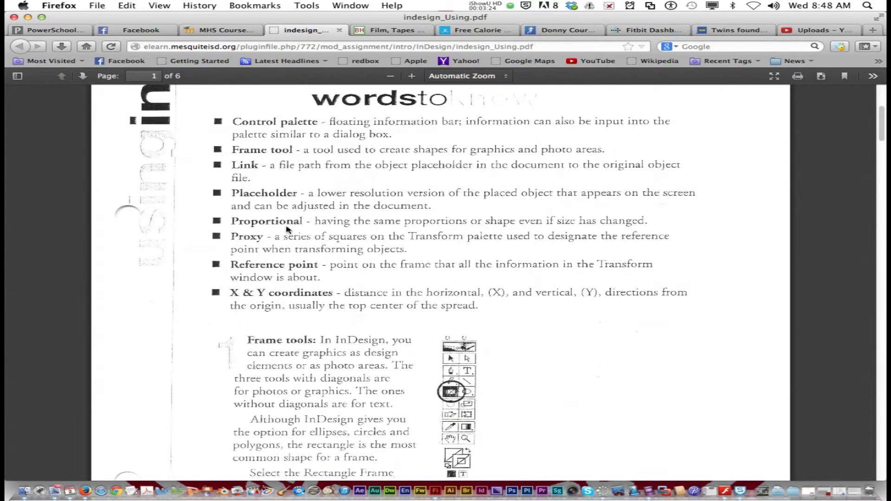
{"action": "scroll", "coordinate": [290, 230], "scroll_direction": "down", "scroll_amount": 5}
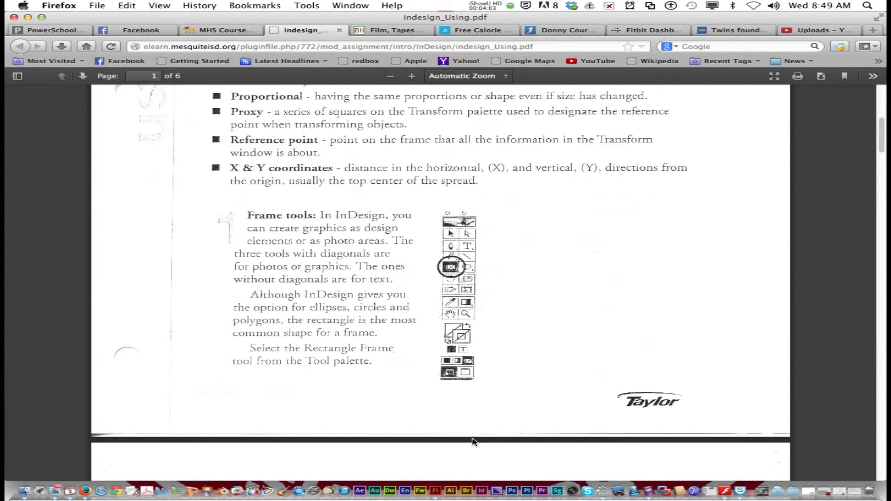
{"action": "left_click", "coordinate": [483, 478]}
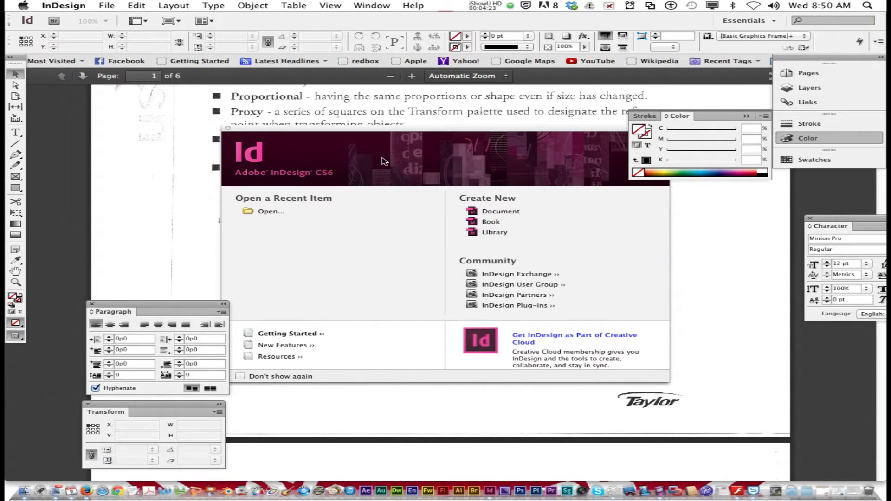
Start a new InDesign document with one Letter page, 51p0 by 66p0.
{"action": "left_click", "coordinate": [487, 213]}
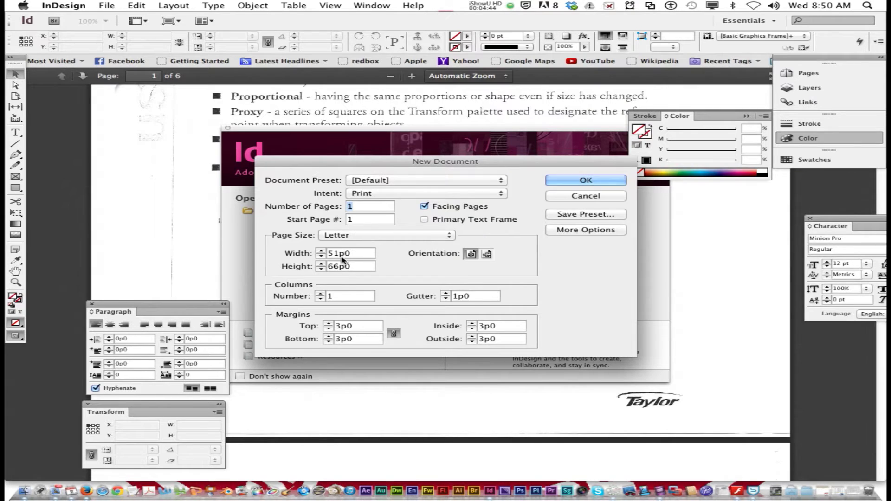
{"action": "left_click", "coordinate": [387, 239]}
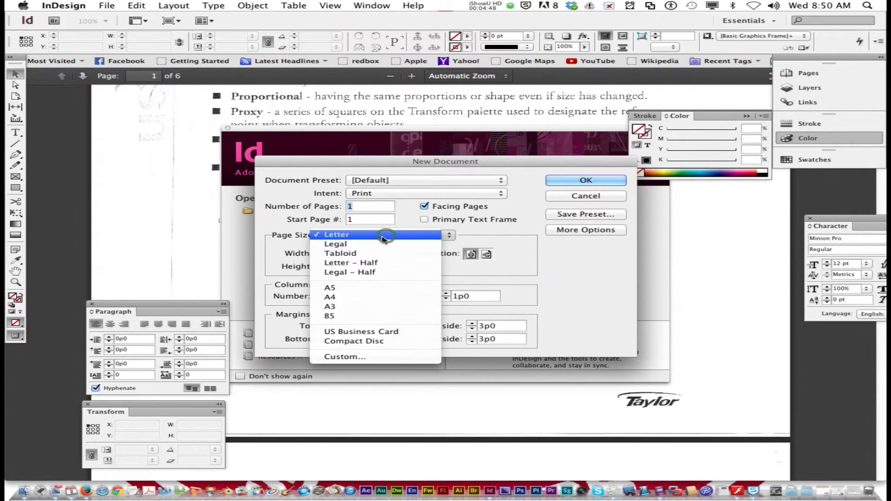
{"action": "left_click", "coordinate": [504, 238]}
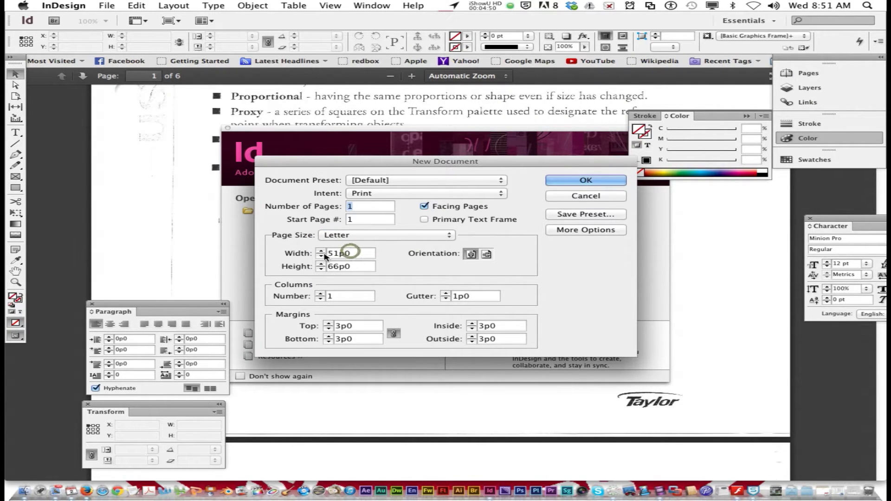
{"action": "left_click", "coordinate": [64, 6]}
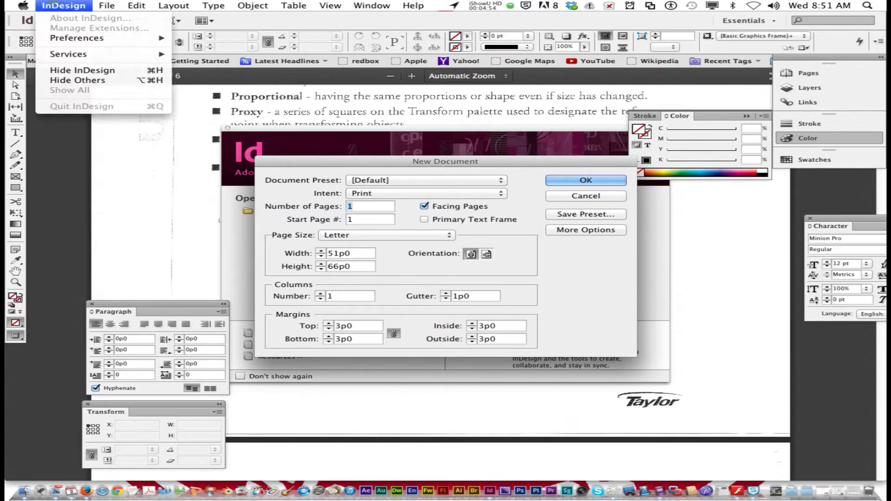
{"action": "mouse_move", "coordinate": [95, 42]}
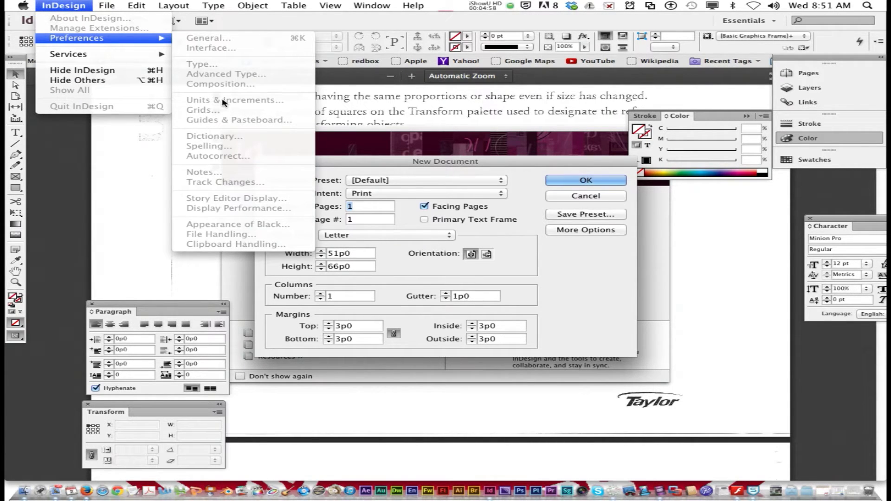
{"action": "left_click", "coordinate": [408, 165]}
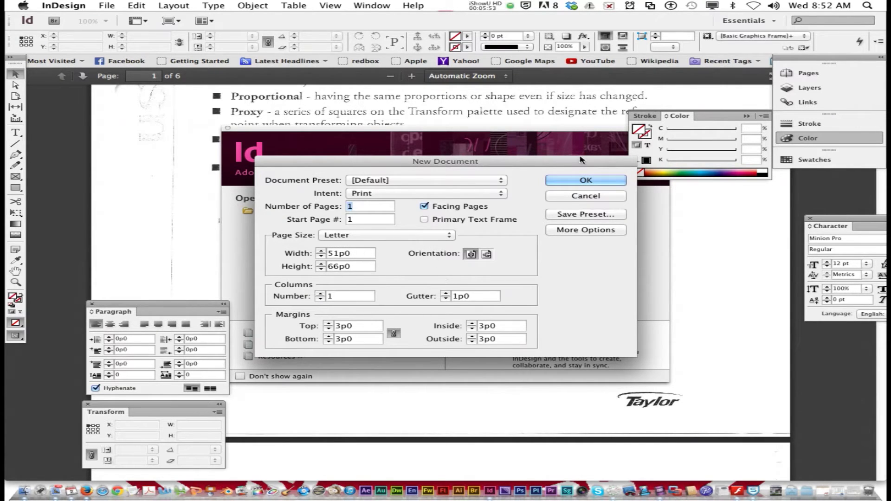
Create the blank Letter document Untitled-1.
{"action": "left_click", "coordinate": [593, 182]}
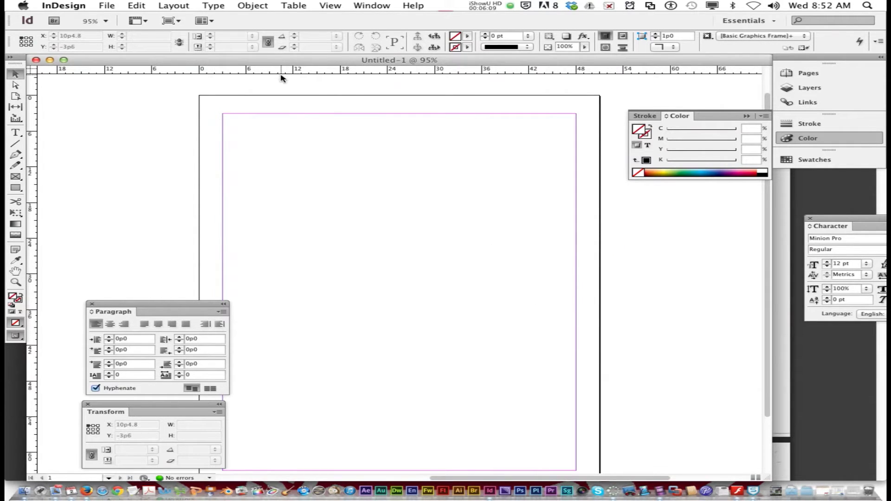
{"action": "left_click", "coordinate": [180, 6]}
{"action": "mouse_move", "coordinate": [201, 19]}
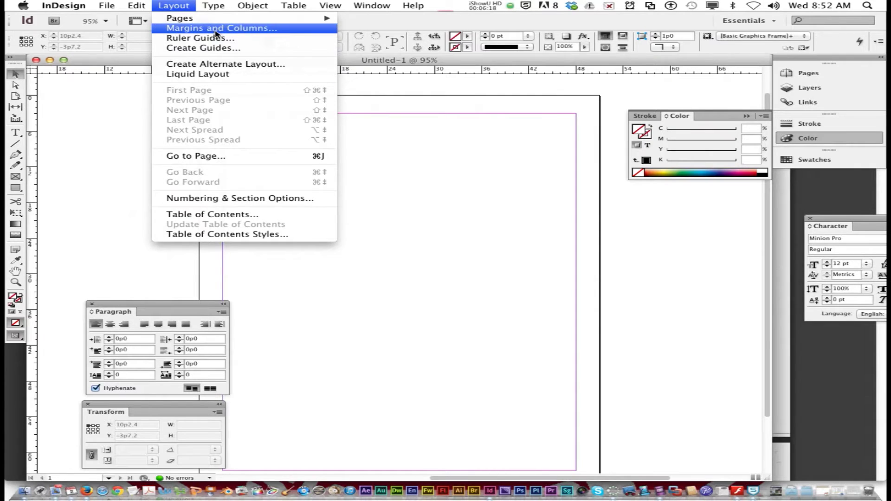
Go to the Units & Increments preferences, where the rulers show Picas.
{"action": "mouse_move", "coordinate": [66, 4]}
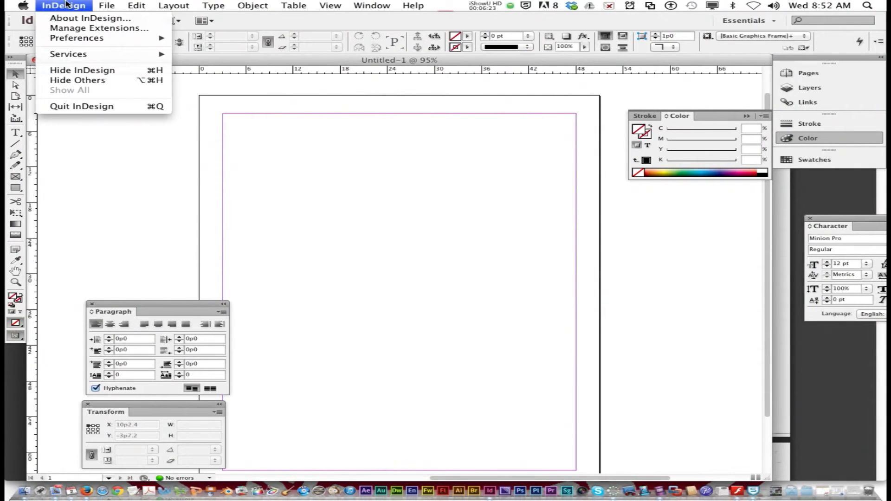
{"action": "mouse_move", "coordinate": [118, 44]}
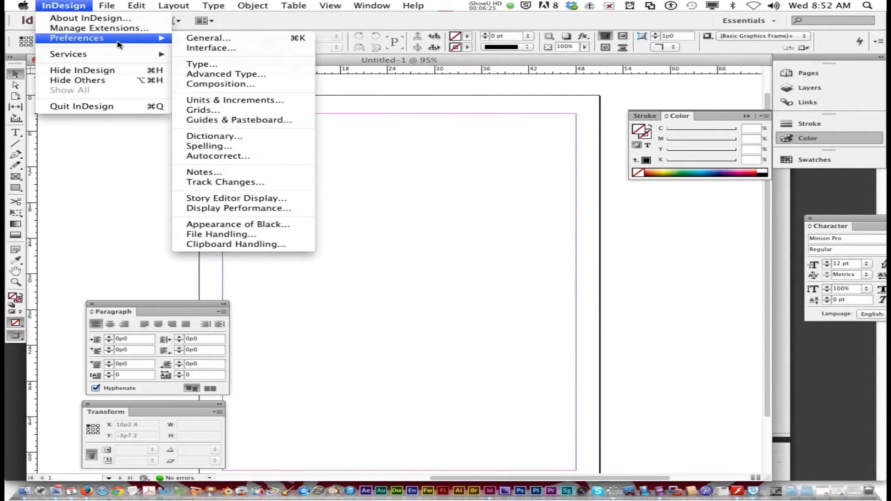
{"action": "left_click", "coordinate": [222, 102]}
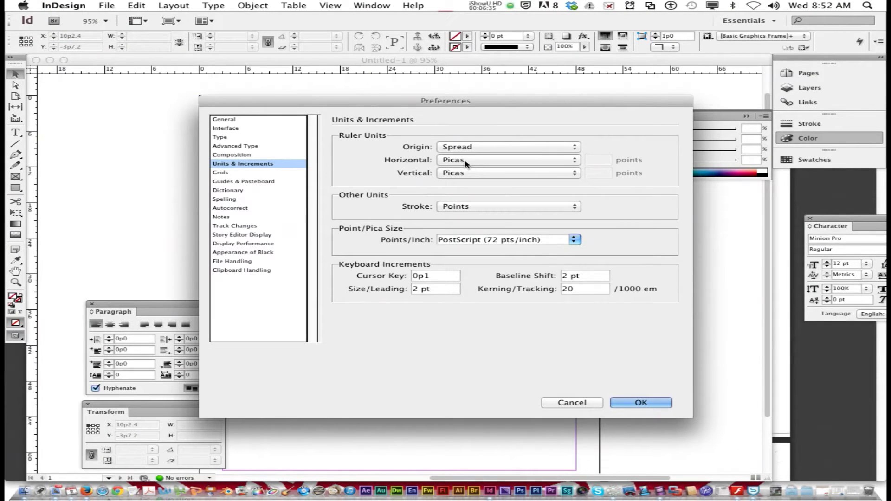
Set horizontal and vertical ruler units to Inches, keeping stroke units in Points.
{"action": "left_click", "coordinate": [467, 163]}
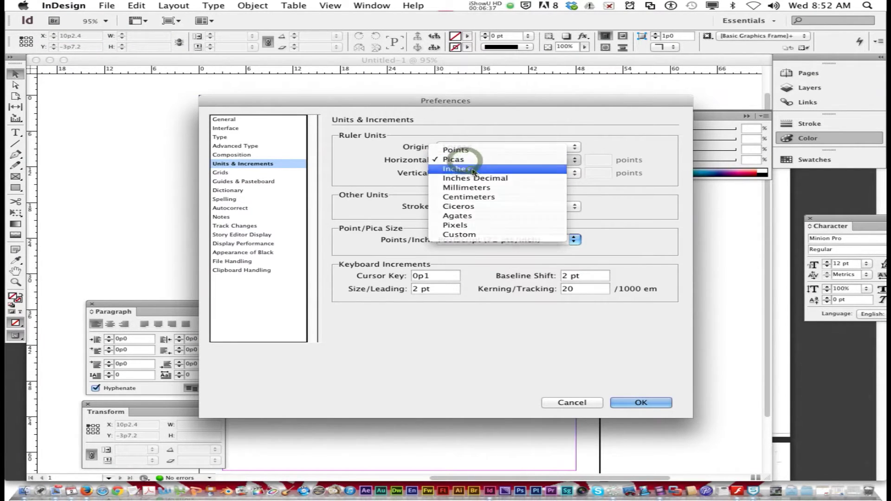
{"action": "left_click", "coordinate": [473, 169]}
{"action": "left_click", "coordinate": [469, 173]}
{"action": "left_click", "coordinate": [470, 181]}
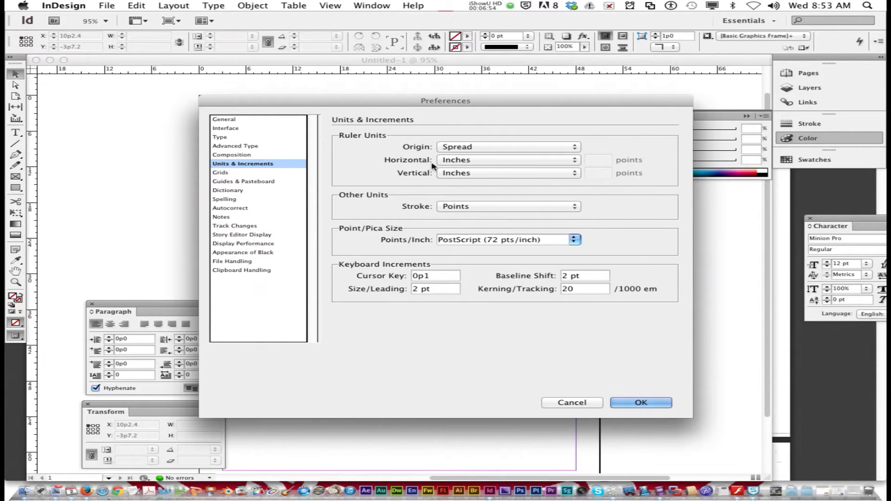
{"action": "left_click", "coordinate": [577, 208]}
{"action": "left_click", "coordinate": [581, 205]}
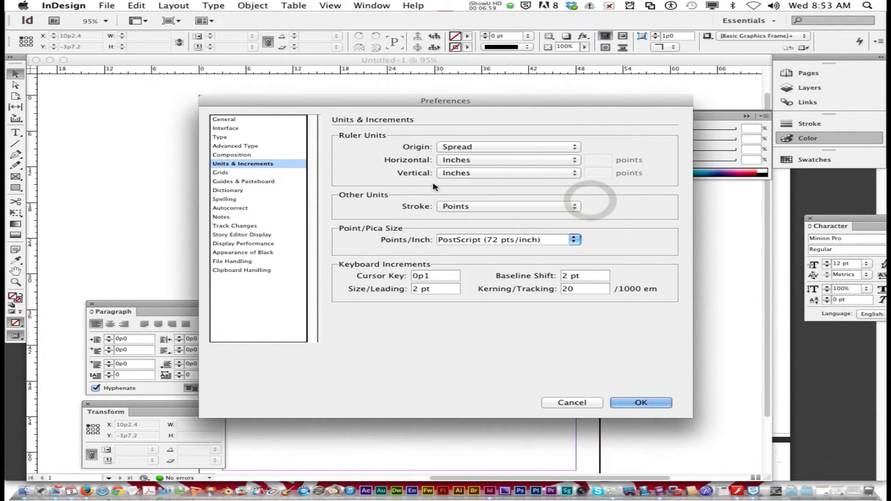
{"action": "left_click", "coordinate": [650, 403]}
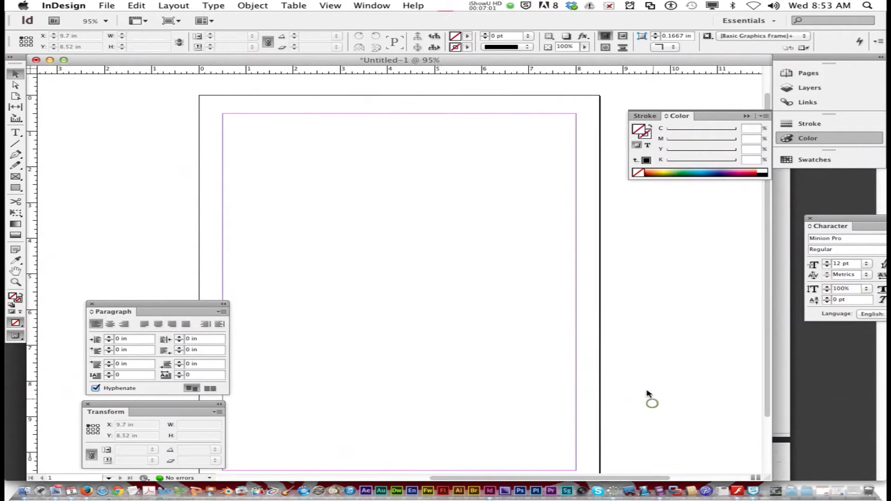
Check Margins and Columns and close it, keeping the 0.5 in margins.
{"action": "left_click", "coordinate": [172, 5]}
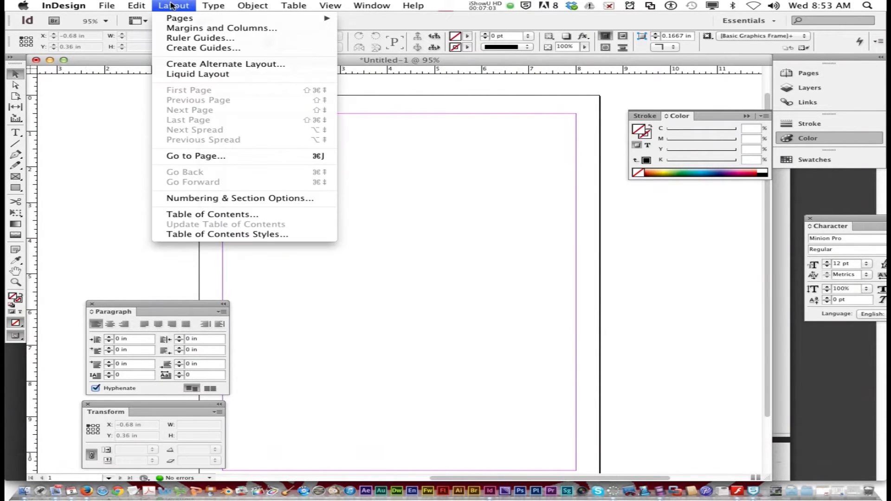
{"action": "left_click", "coordinate": [180, 29]}
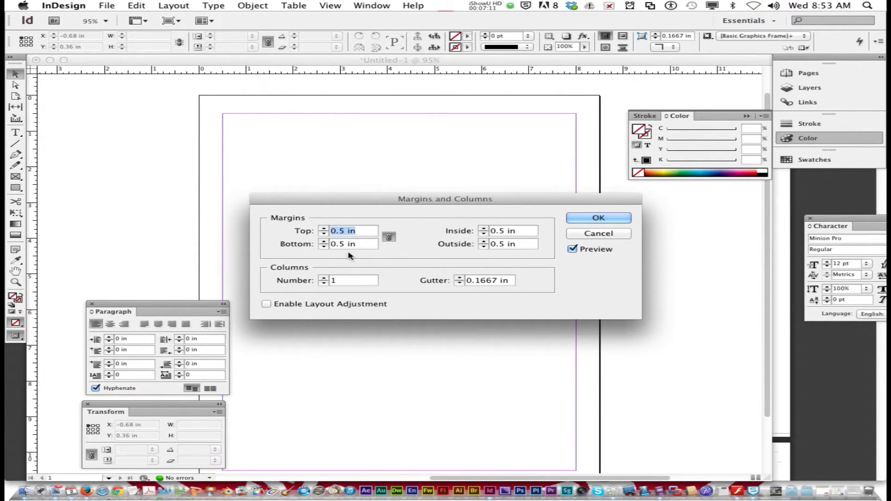
{"action": "key", "text": "Return"}
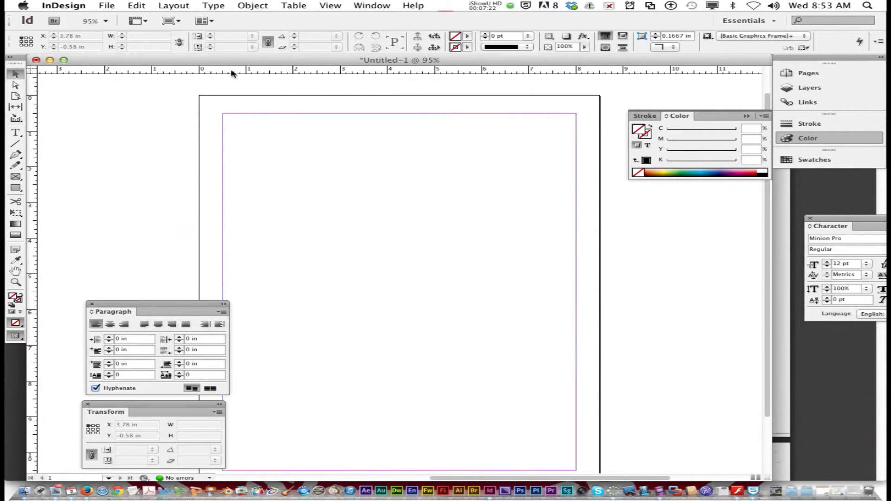
Confirm in Units & Increments that the horizontal ruler units remain Inches.
{"action": "left_click", "coordinate": [75, 6]}
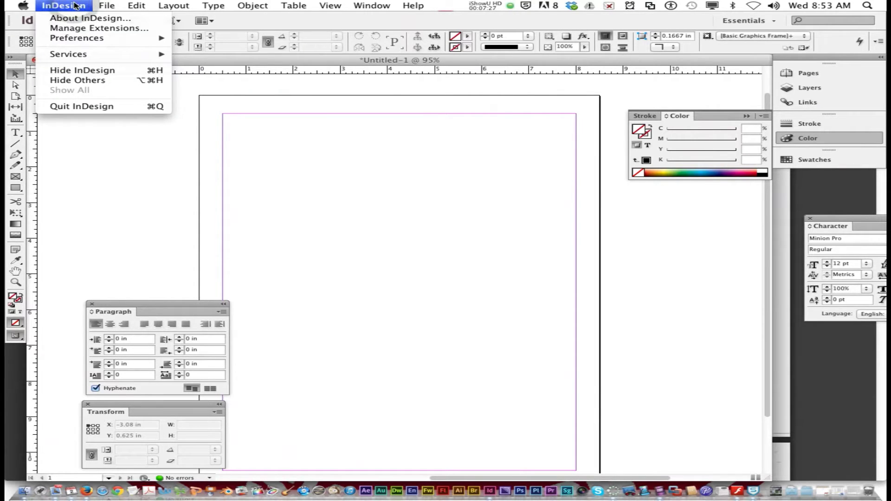
{"action": "mouse_move", "coordinate": [111, 42]}
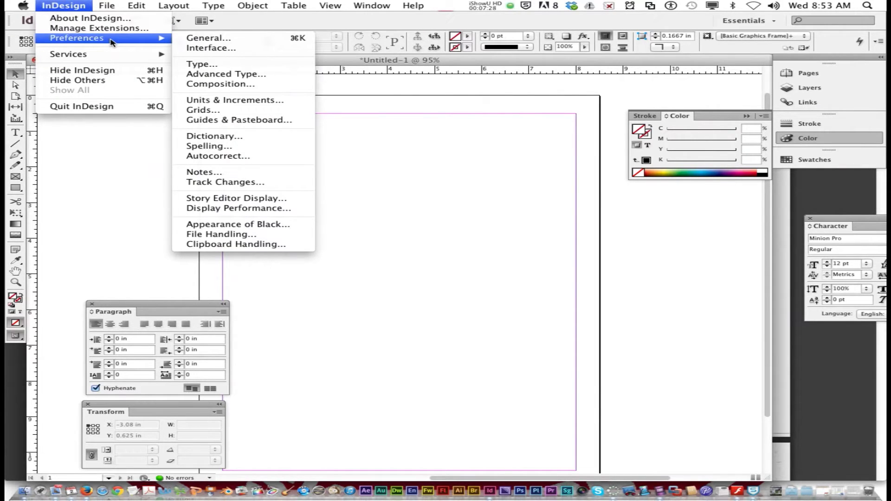
{"action": "left_click", "coordinate": [239, 103]}
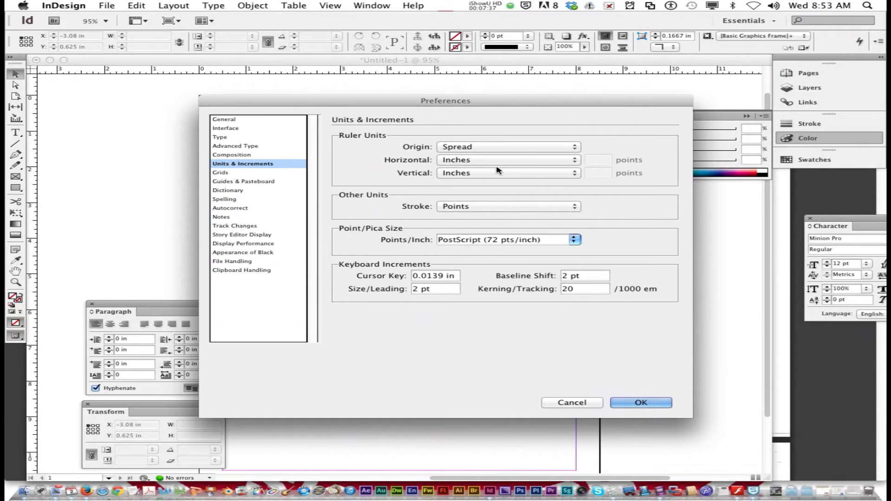
{"action": "left_click", "coordinate": [567, 162]}
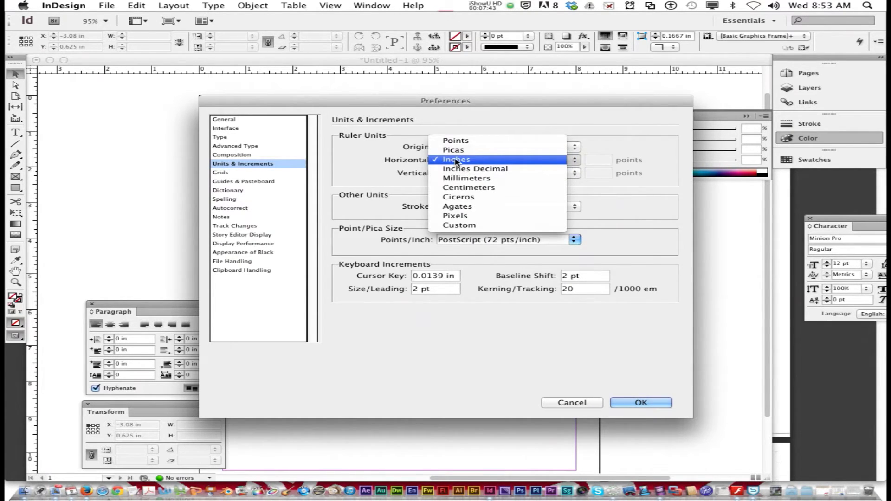
{"action": "left_click", "coordinate": [668, 148]}
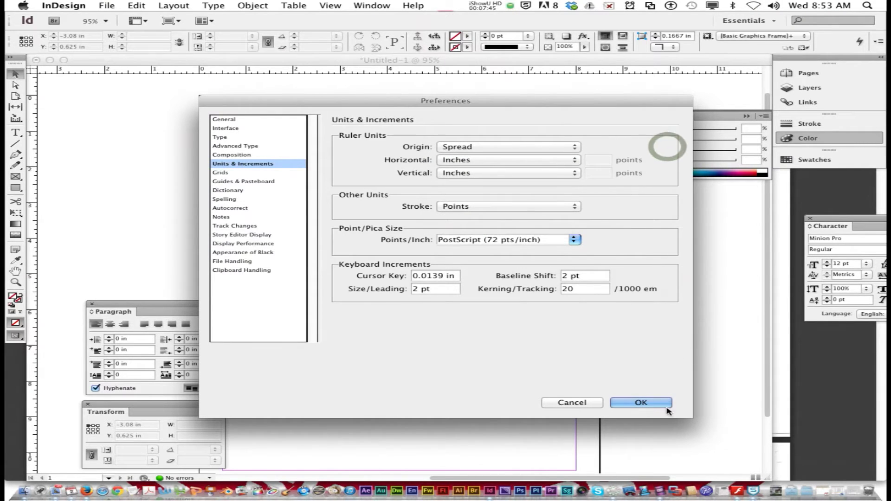
{"action": "left_click", "coordinate": [641, 403]}
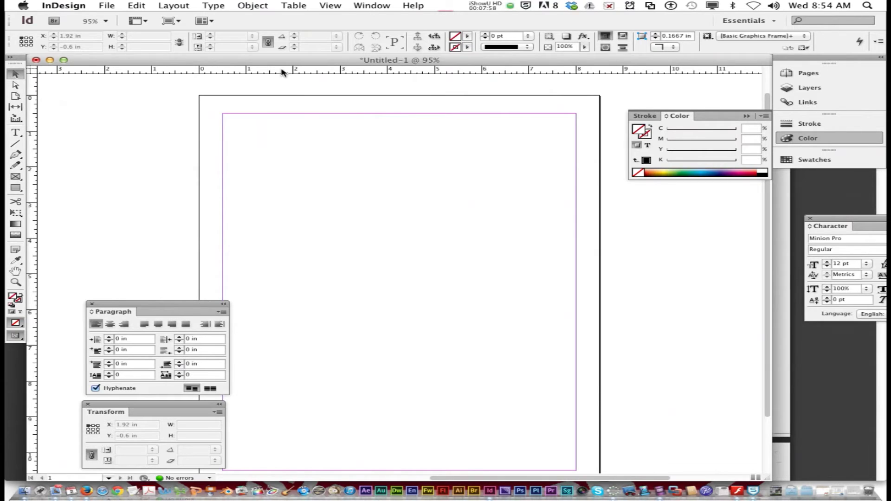
{"action": "left_click_drag", "start_coordinate": [281, 72], "coordinate": [280, 140]}
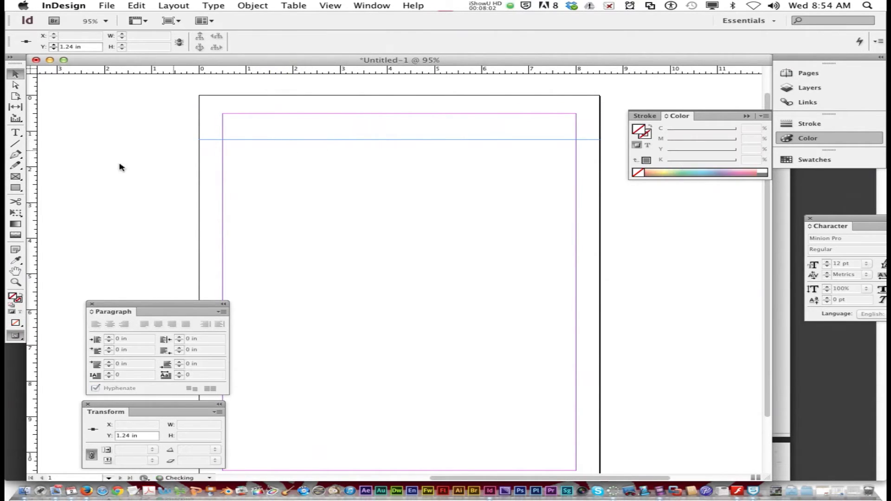
{"action": "left_click_drag", "start_coordinate": [31, 174], "coordinate": [40, 149]}
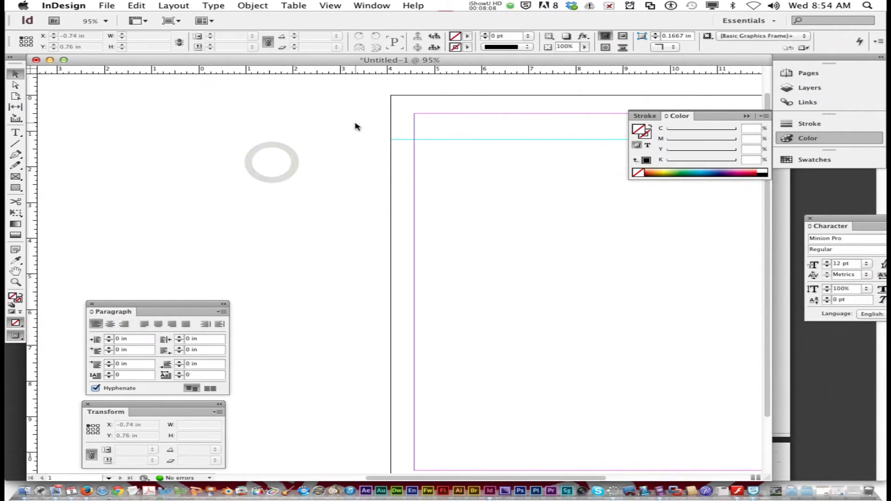
{"action": "left_click_drag", "start_coordinate": [465, 140], "coordinate": [465, 68]}
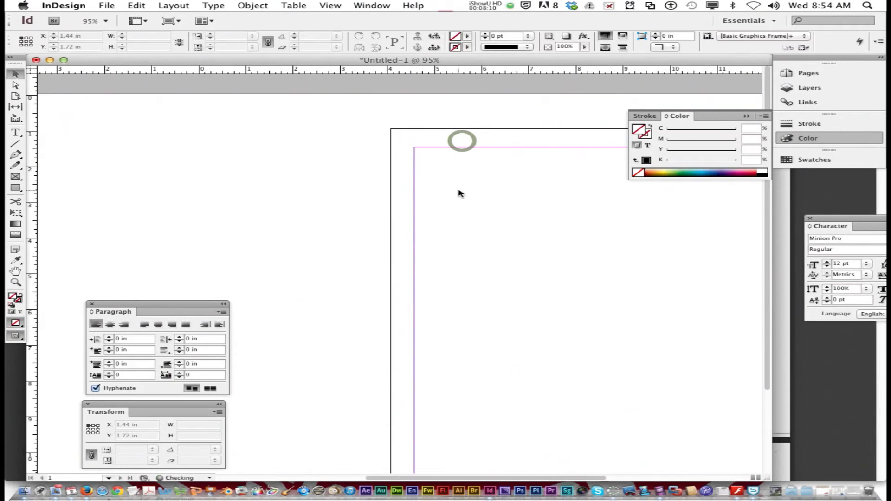
{"action": "left_click", "coordinate": [331, 6]}
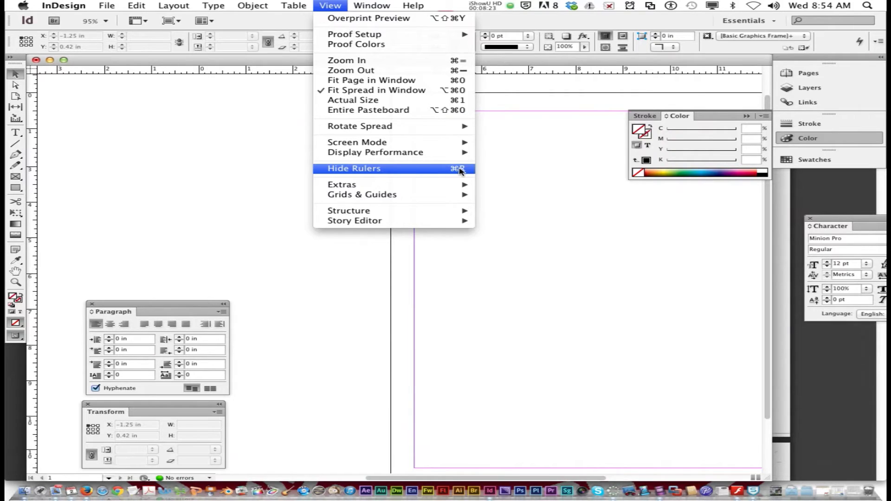
{"action": "key", "text": "super+r"}
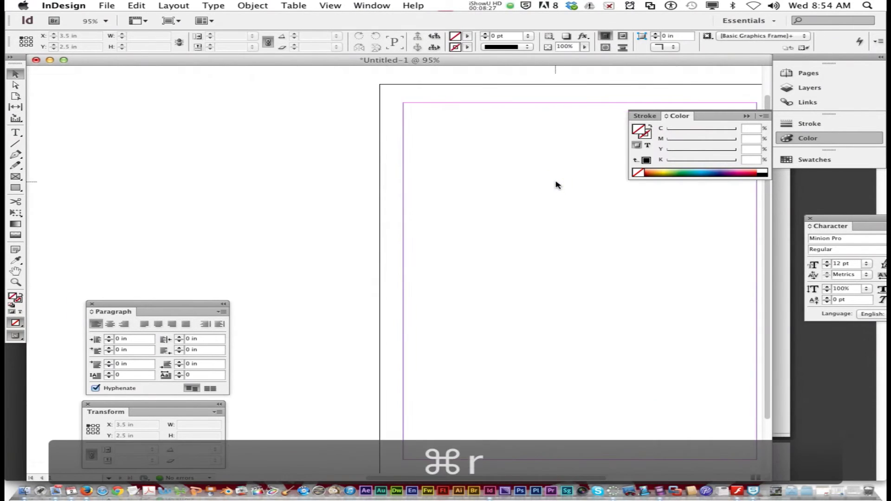
{"action": "key", "text": "super+r"}
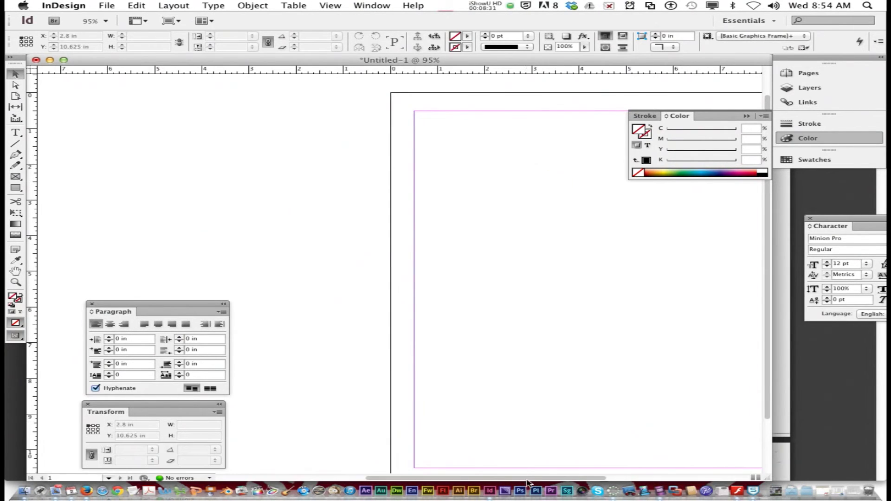
{"action": "left_click_drag", "start_coordinate": [530, 480], "coordinate": [563, 481]}
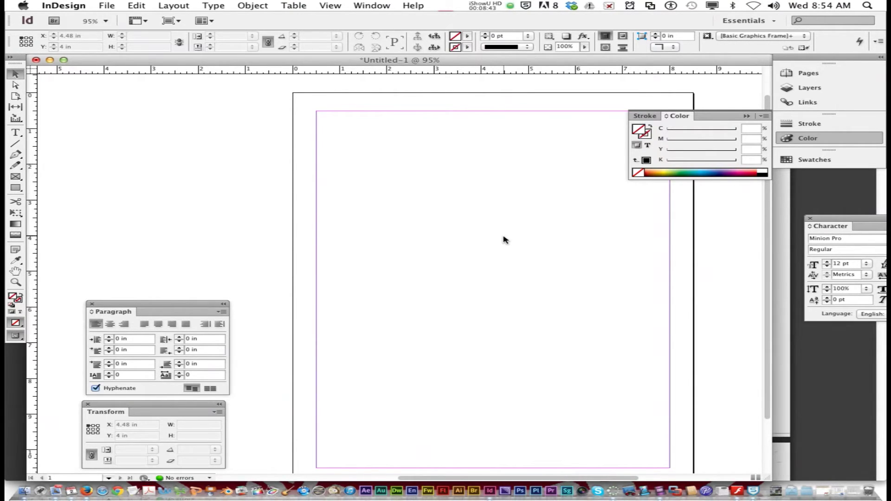
Read further in the handout PDF, then return to the Using InDesign assignment page.
{"action": "left_click", "coordinate": [88, 479]}
{"action": "scroll", "coordinate": [270, 241], "scroll_direction": "down", "scroll_amount": 10}
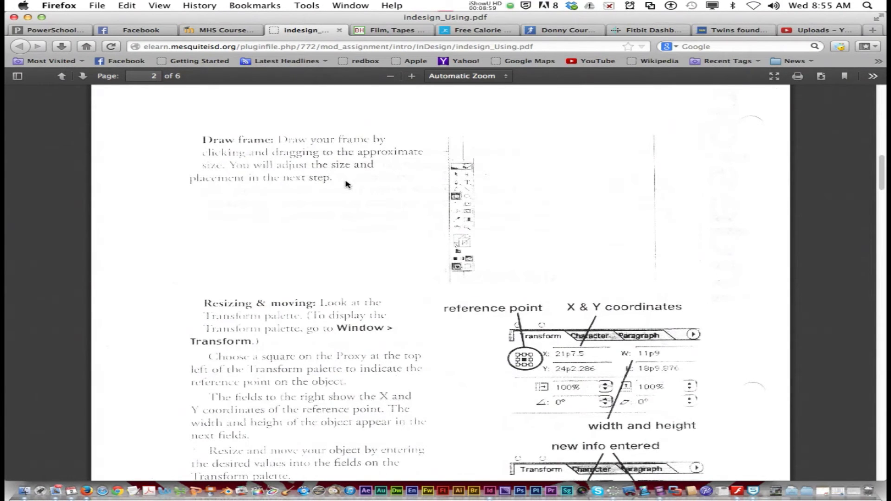
{"action": "scroll", "coordinate": [353, 357], "scroll_direction": "down", "scroll_amount": 3}
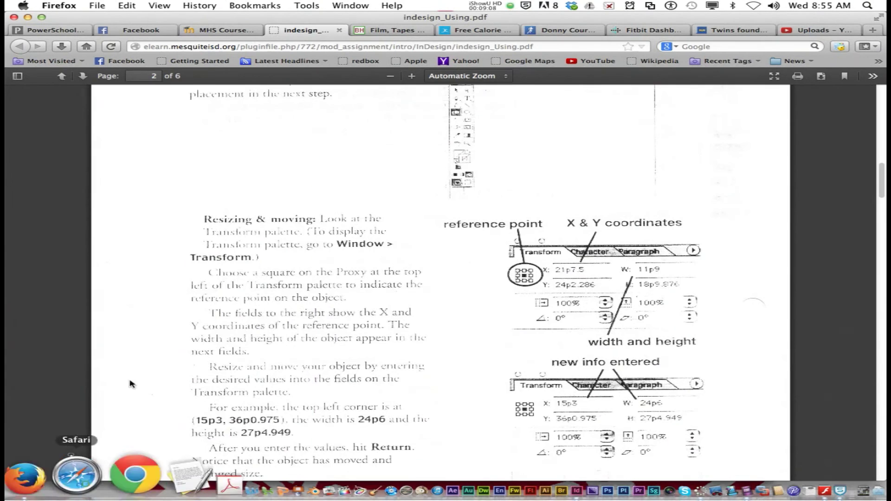
{"action": "left_click", "coordinate": [200, 28]}
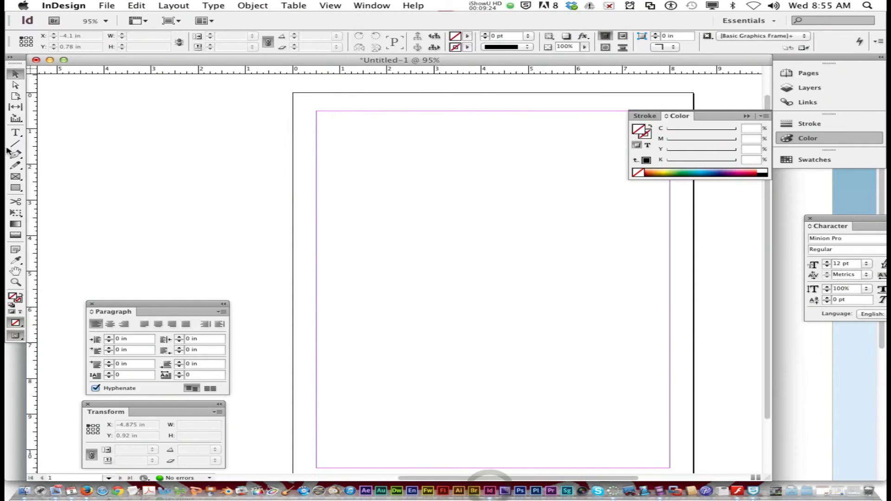
Draw an ellipse frame about 2.76 by 2.7 in near the page's top-left.
{"action": "left_click", "coordinate": [15, 177]}
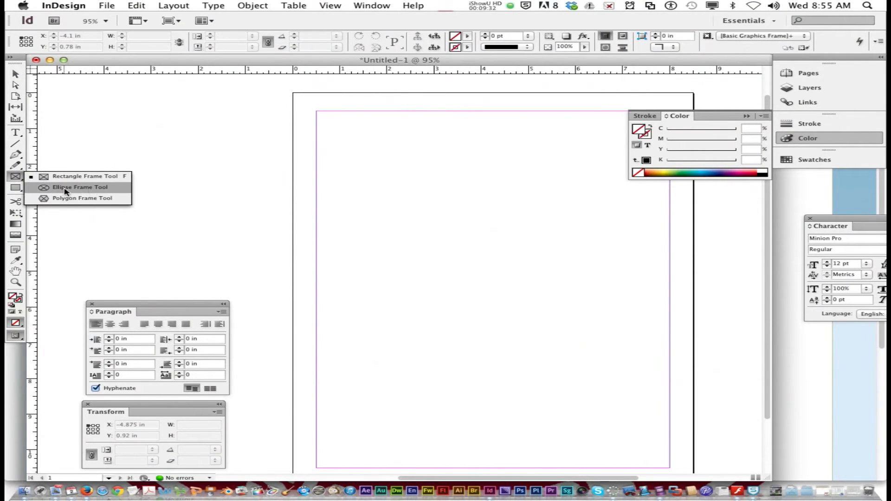
{"action": "left_click", "coordinate": [65, 190]}
{"action": "left_click_drag", "start_coordinate": [343, 135], "coordinate": [471, 232]}
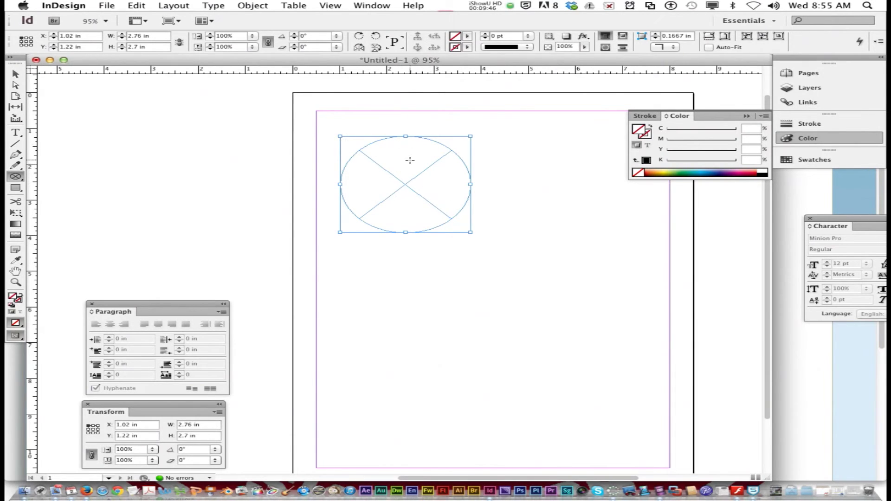
{"action": "left_click", "coordinate": [22, 190]}
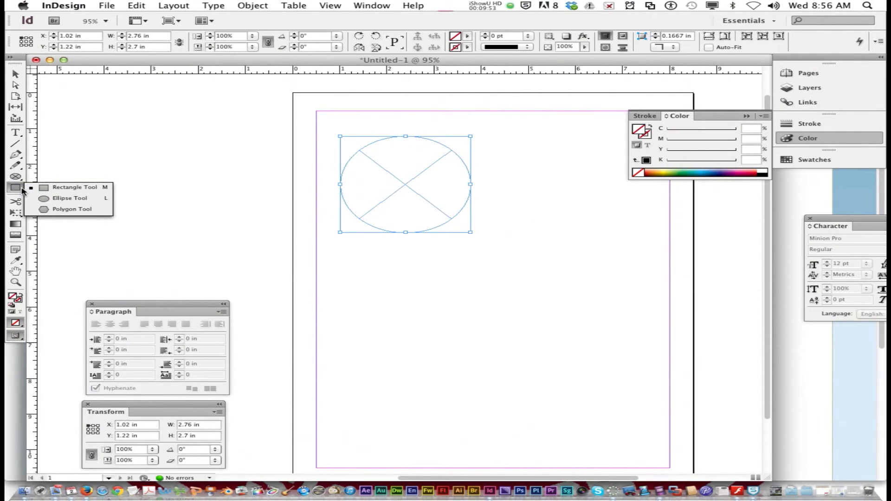
{"action": "left_click", "coordinate": [87, 167]}
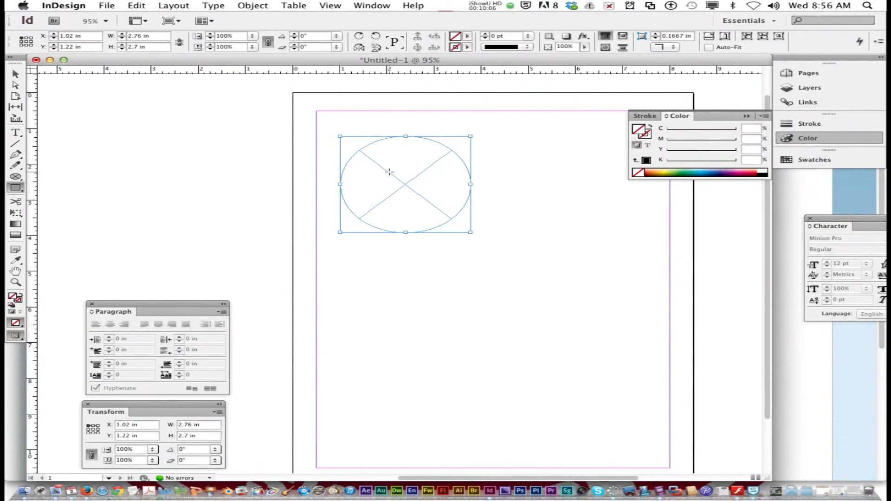
Check the handout's frame-moving notes, then bring up the Transform panel.
{"action": "left_click", "coordinate": [86, 490]}
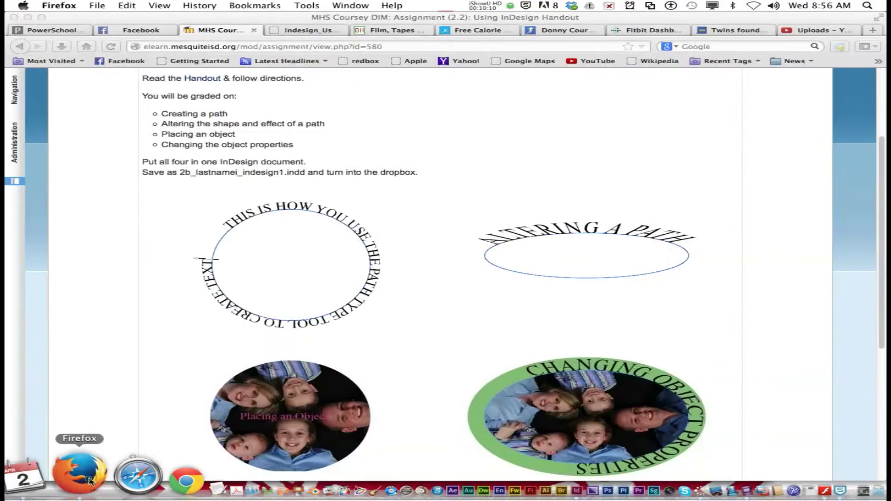
{"action": "left_click", "coordinate": [307, 30]}
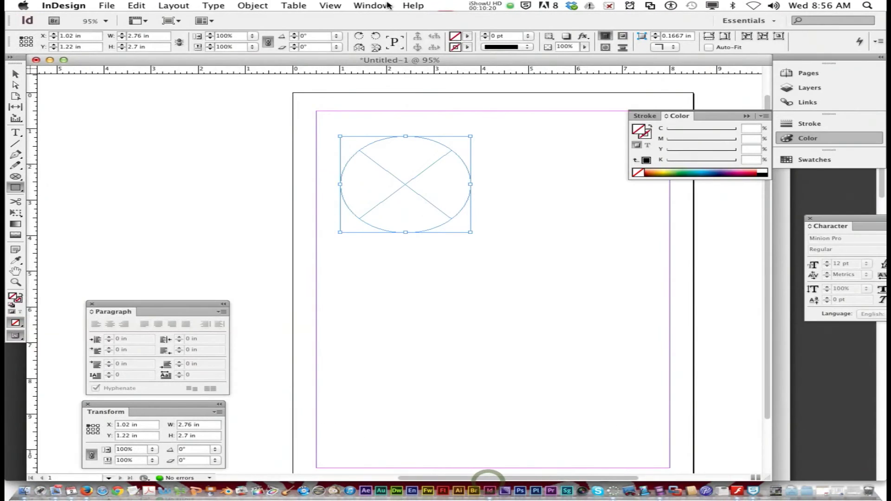
{"action": "left_click", "coordinate": [371, 5]}
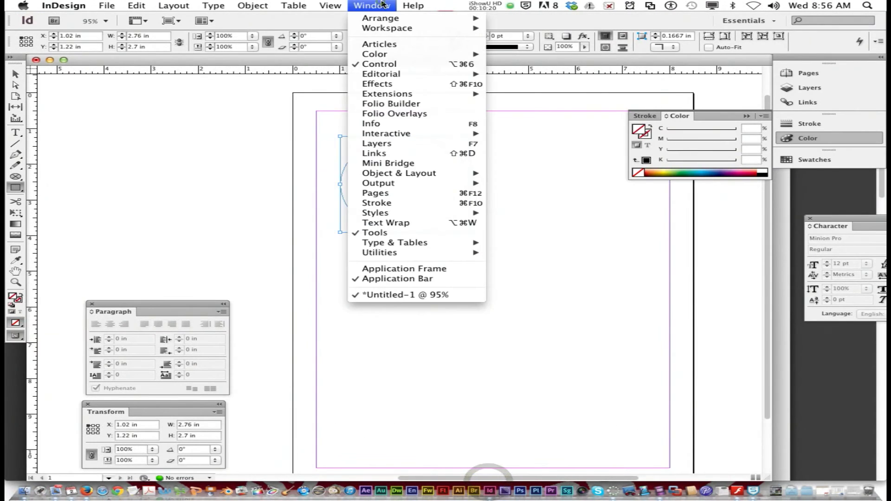
{"action": "mouse_move", "coordinate": [440, 175]}
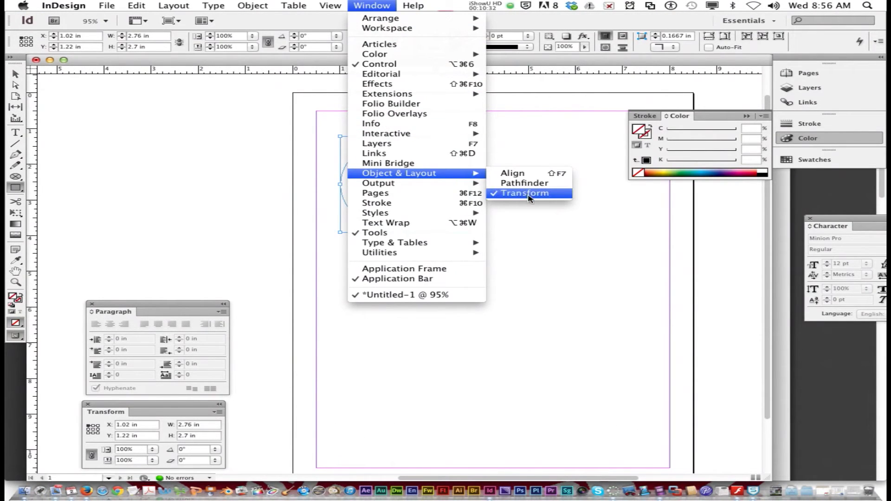
{"action": "left_click", "coordinate": [529, 195]}
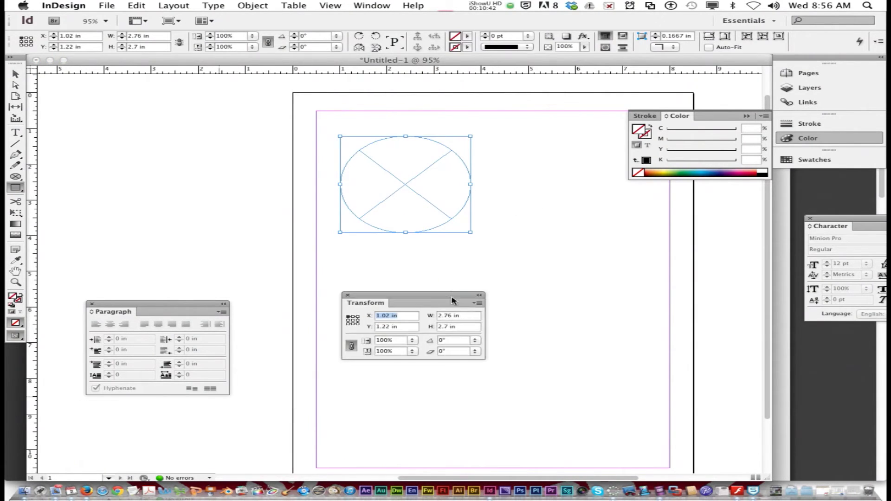
{"action": "left_click_drag", "start_coordinate": [454, 299], "coordinate": [479, 296]}
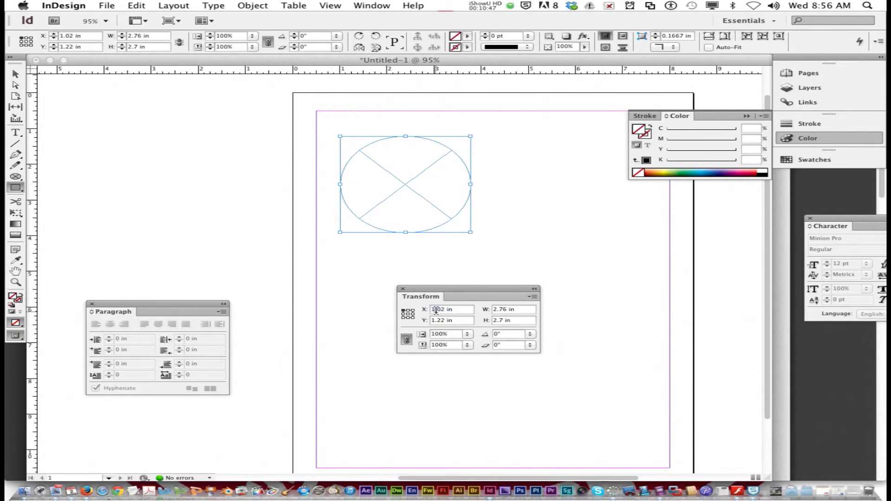
Position the ellipse frame at X 2.02 in and Y 2.22 in.
{"action": "left_click", "coordinate": [434, 311]}
{"action": "type", "text": "2"}
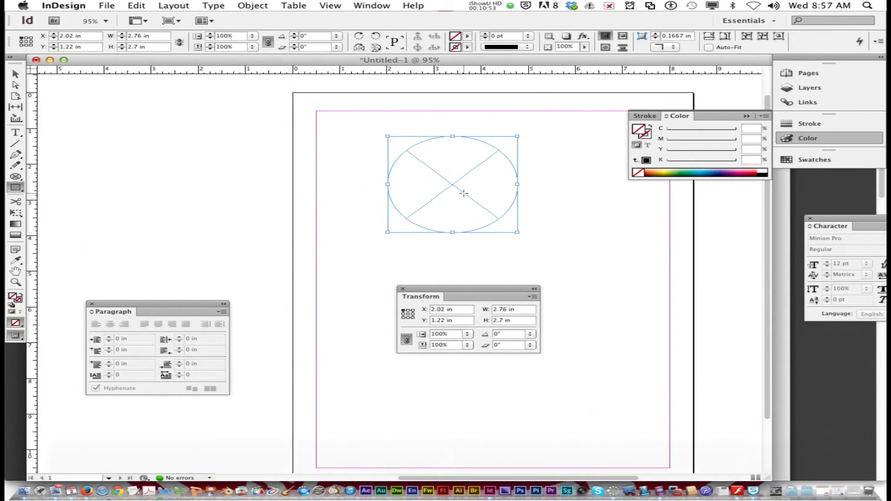
{"action": "double_click", "coordinate": [436, 320]}
{"action": "type", "text": "2"}
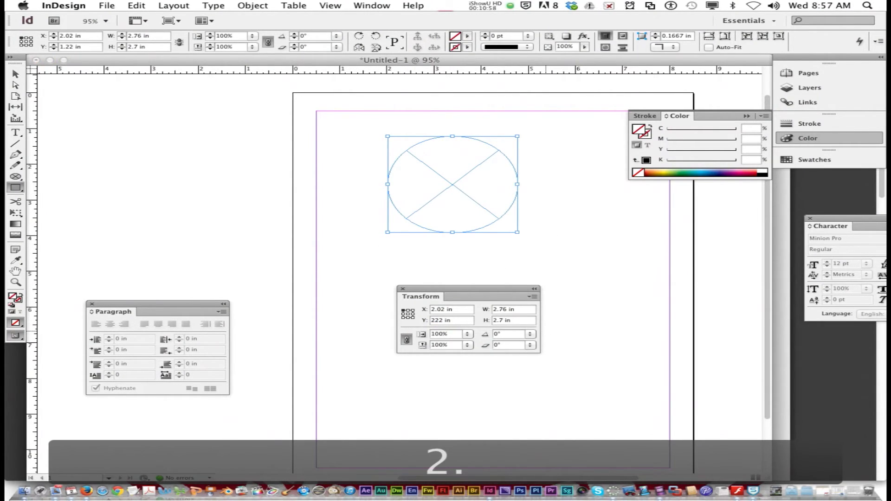
{"action": "key", "text": "Return"}
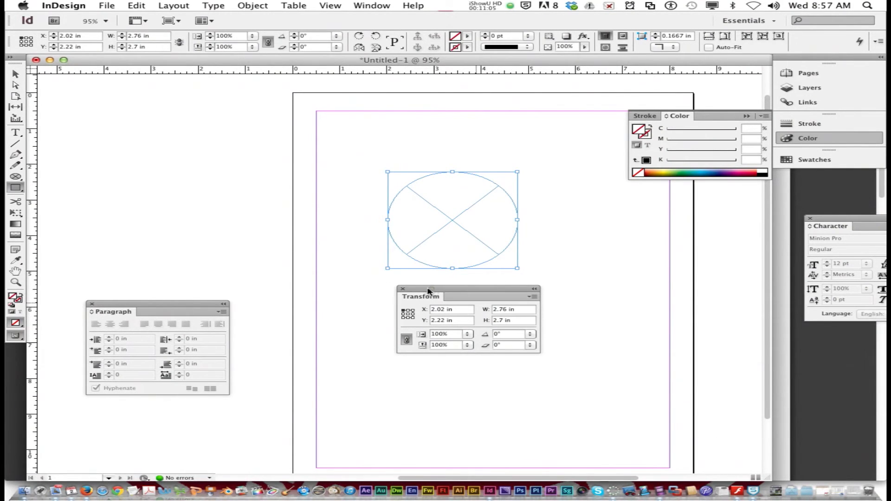
{"action": "left_click_drag", "start_coordinate": [428, 291], "coordinate": [93, 145]}
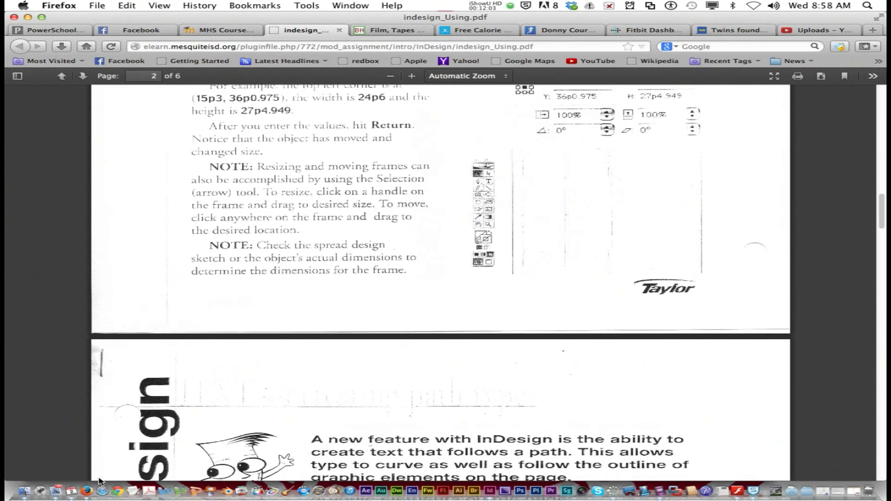
Return to Adobe InDesign from the Dock, with the ellipse frame at X 3.4 in, Y 3.57 in.
{"action": "left_click", "coordinate": [493, 490]}
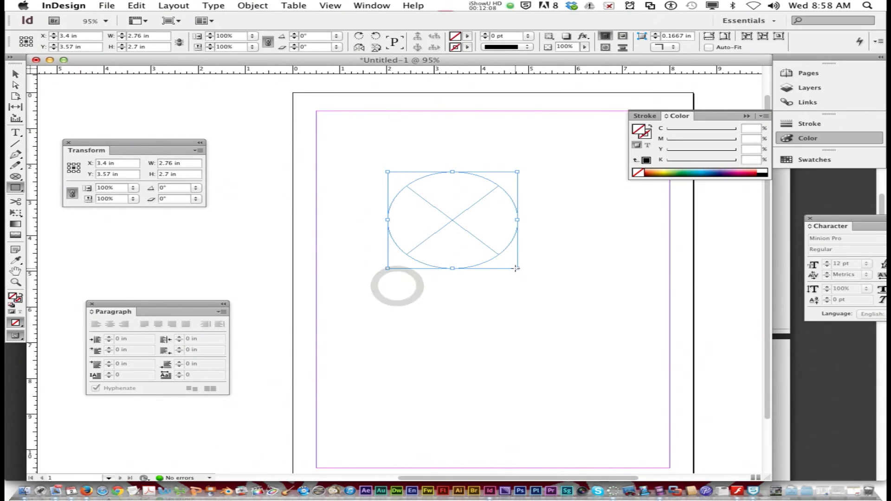
With the Selection tool, size the ellipse frame to 3 in by 2.86 in and place it at the top-left margin corner.
{"action": "left_click", "coordinate": [16, 73]}
{"action": "mouse_move", "coordinate": [518, 268]}
{"action": "left_mouse_down"}
{"action": "mouse_move", "coordinate": [579, 308]}
{"action": "mouse_move", "coordinate": [532, 269]}
{"action": "mouse_move", "coordinate": [512, 268]}
{"action": "mouse_move", "coordinate": [523, 271]}
{"action": "left_mouse_up"}
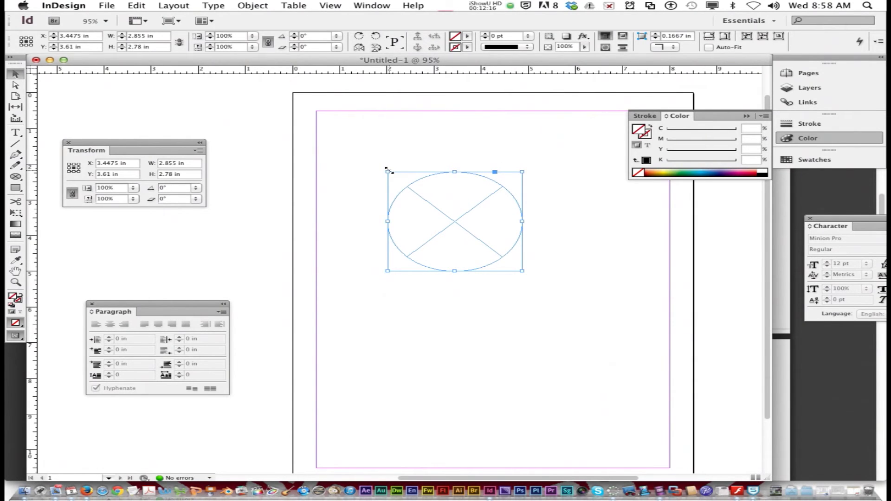
{"action": "left_click_drag", "start_coordinate": [388, 171], "coordinate": [369, 160]}
{"action": "left_click_drag", "start_coordinate": [449, 214], "coordinate": [398, 166]}
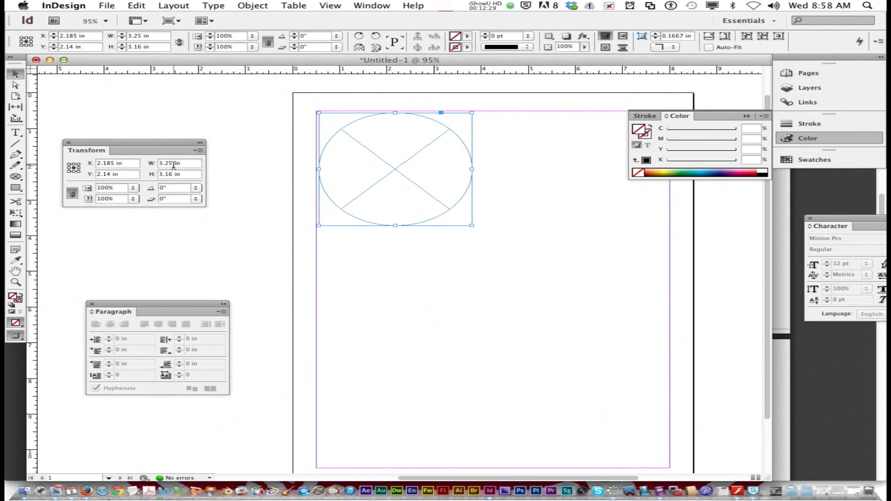
{"action": "left_click_drag", "start_coordinate": [470, 226], "coordinate": [460, 214]}
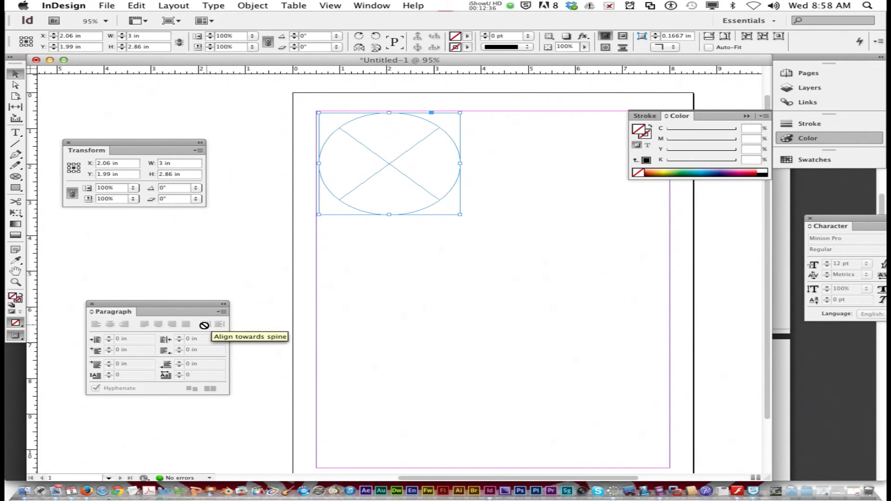
Review the Path Type tool section of the handout PDF, then bring up InDesign's Type tool variants.
{"action": "left_click", "coordinate": [86, 490]}
{"action": "scroll", "coordinate": [297, 283], "scroll_direction": "up", "scroll_amount": 3}
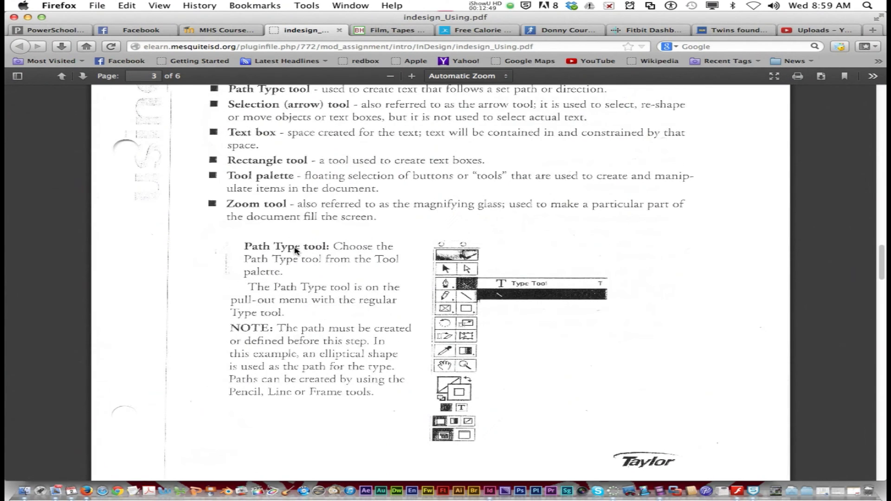
{"action": "scroll", "coordinate": [377, 253], "scroll_direction": "up", "scroll_amount": 5}
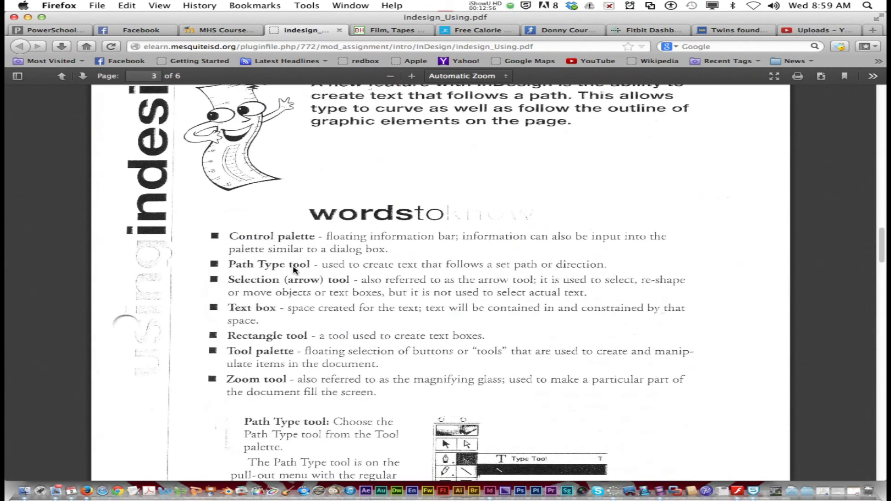
{"action": "scroll", "coordinate": [301, 317], "scroll_direction": "down", "scroll_amount": 4}
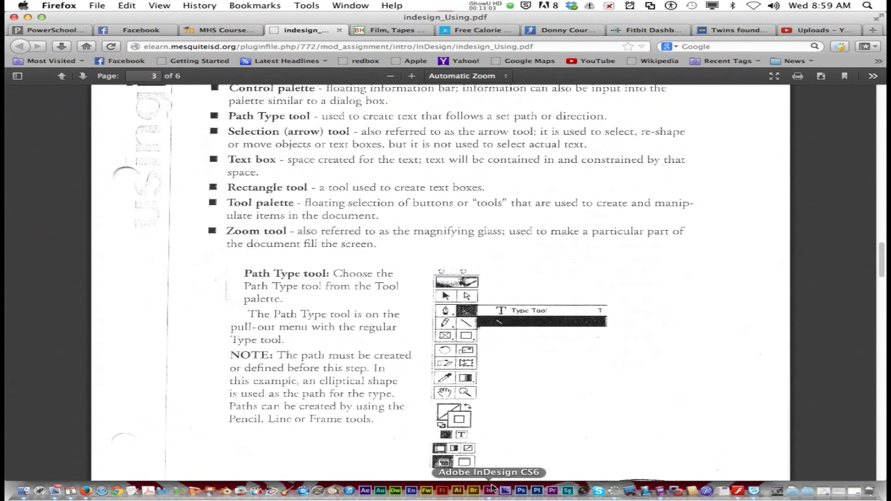
{"action": "left_click", "coordinate": [490, 491]}
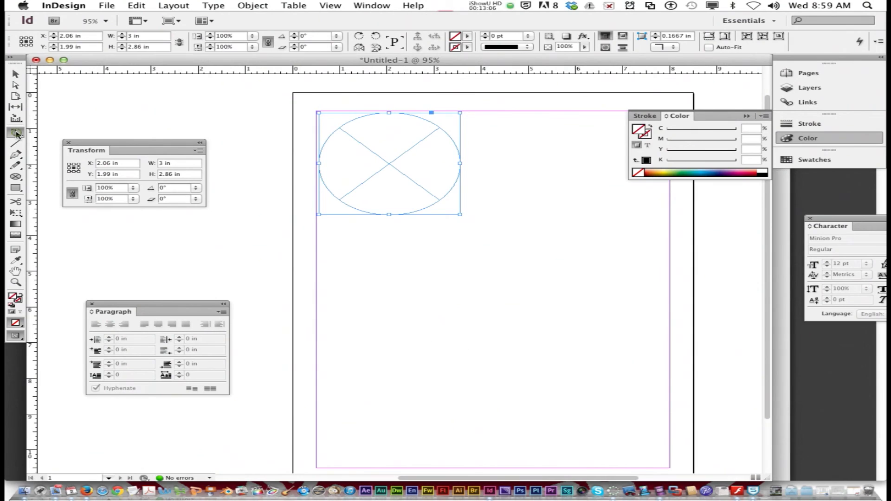
{"action": "left_click", "coordinate": [15, 133]}
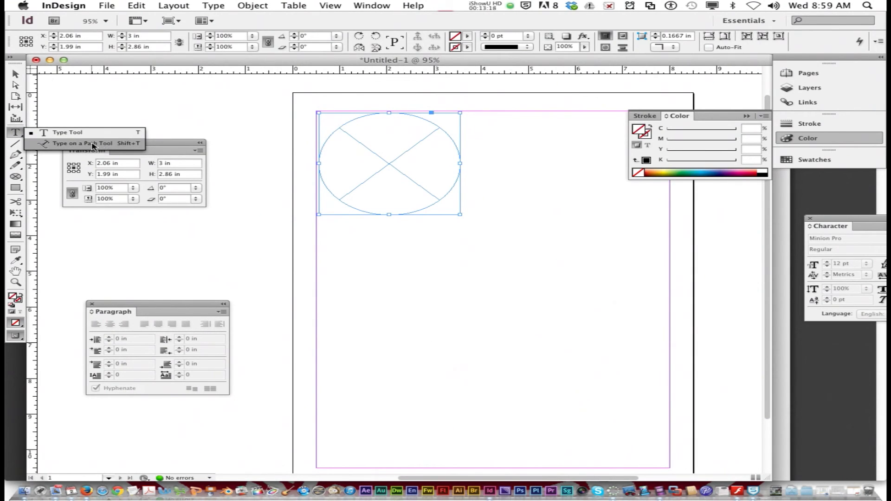
Use the Type on a Path Tool on the ellipse's edge to turn its outline into a text path.
{"action": "left_click", "coordinate": [93, 145]}
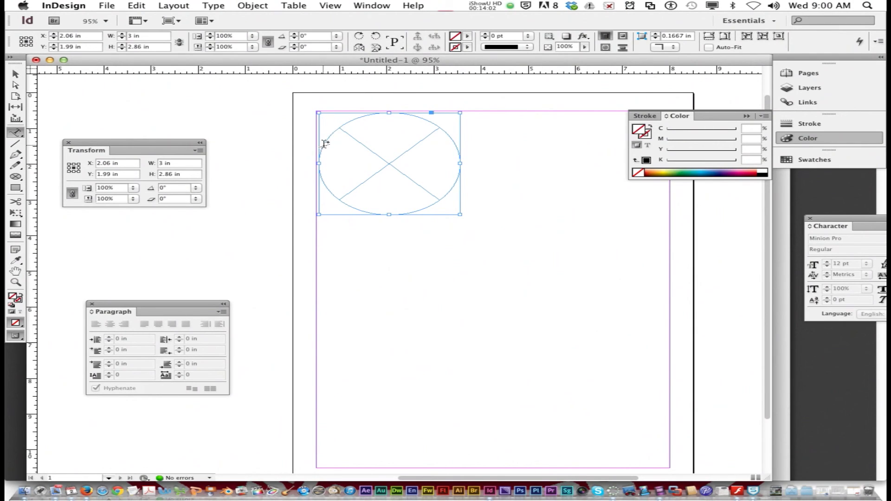
{"action": "left_click", "coordinate": [324, 144]}
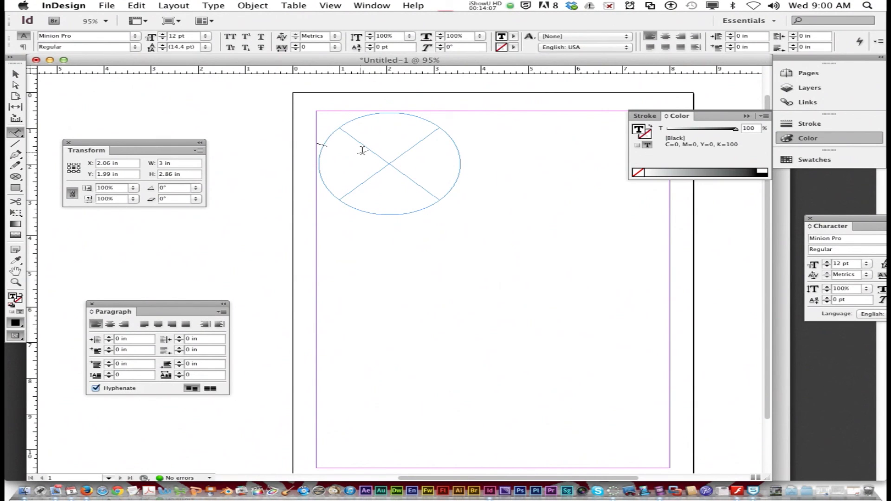
Type 'type on path tool' along the ellipse and select all of it.
{"action": "type", "text": "type on p"}
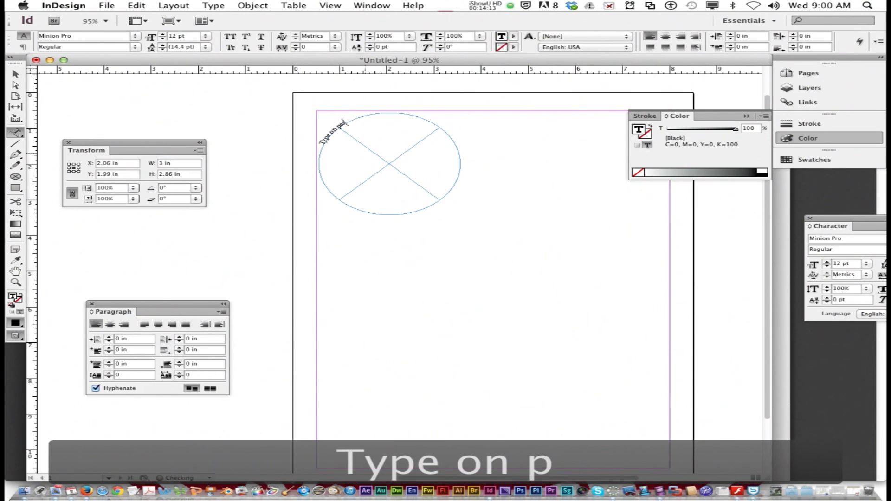
{"action": "type", "text": "ath tool"}
{"action": "left_click", "coordinate": [324, 137]}
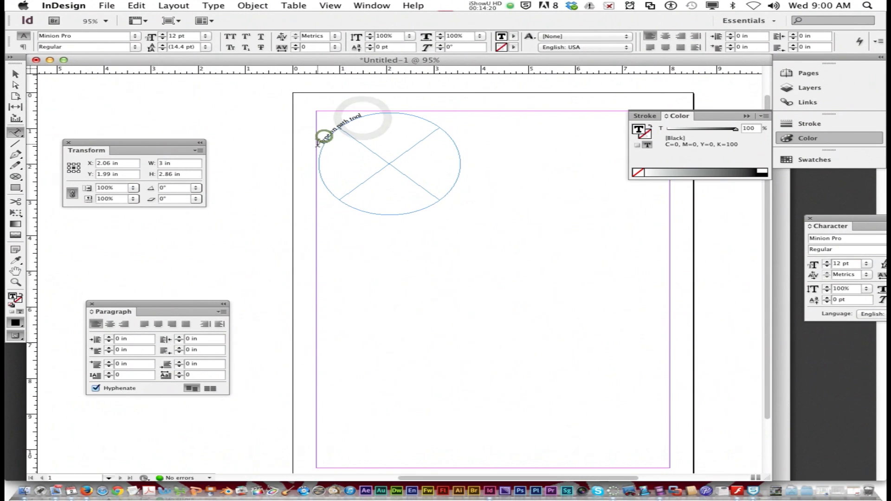
{"action": "triple_click", "coordinate": [319, 140]}
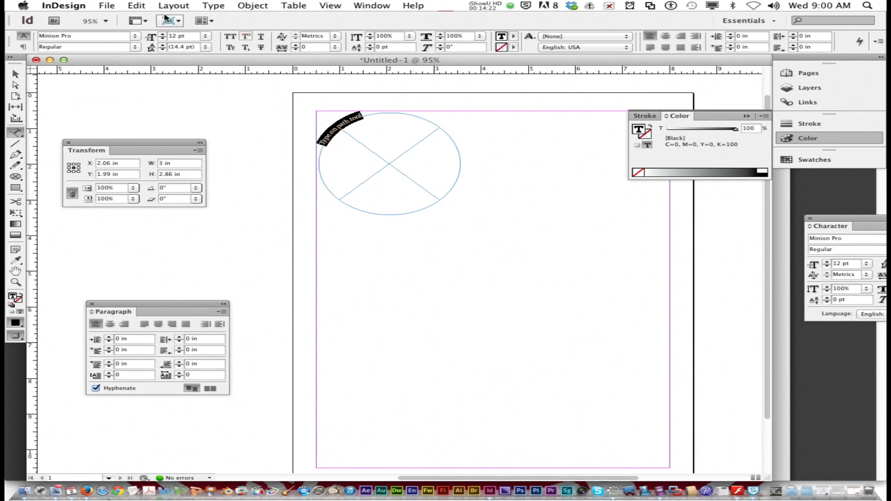
Raise the path text's font size to 26 pt.
{"action": "left_click", "coordinate": [162, 37]}
{"action": "left_click", "coordinate": [162, 36]}
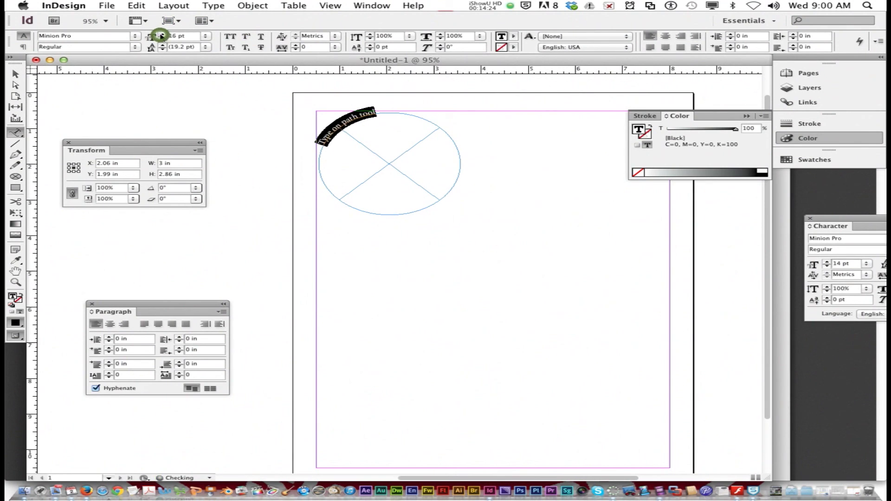
{"action": "left_click", "coordinate": [162, 36]}
{"action": "left_click", "coordinate": [162, 37]}
{"action": "left_click", "coordinate": [162, 36]}
{"action": "left_click", "coordinate": [163, 36]}
{"action": "left_click", "coordinate": [162, 37]}
{"action": "left_click", "coordinate": [162, 36]}
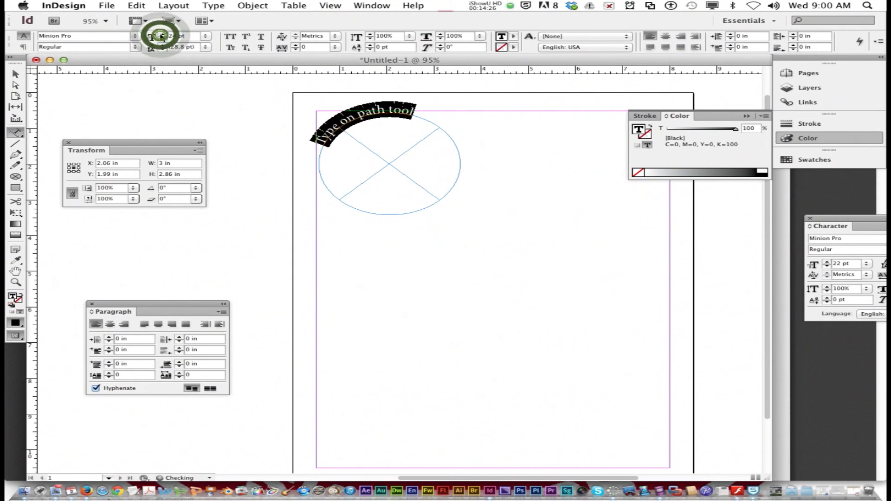
{"action": "left_click", "coordinate": [162, 36]}
{"action": "left_click", "coordinate": [162, 36]}
Fill the path text with magenta, keeping Regular style, then return to Firefox's course assignment page.
{"action": "left_click", "coordinate": [514, 36]}
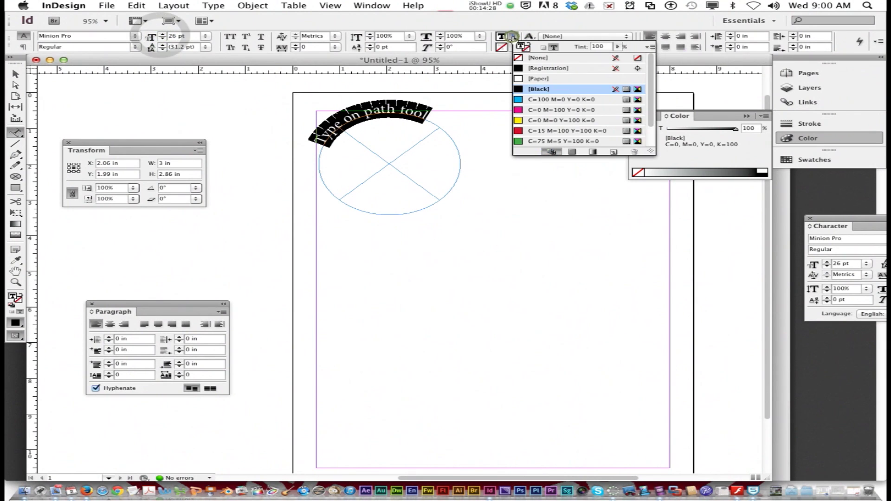
{"action": "left_click", "coordinate": [535, 110]}
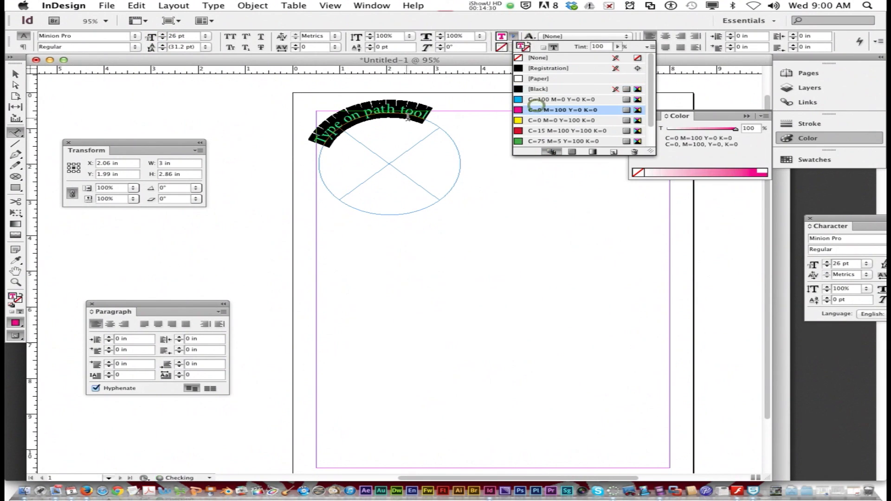
{"action": "left_click", "coordinate": [511, 24]}
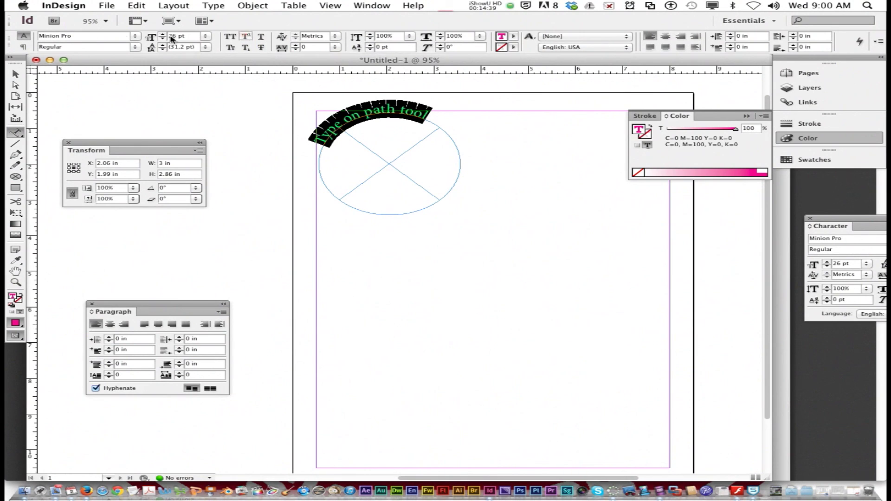
{"action": "left_click", "coordinate": [136, 47]}
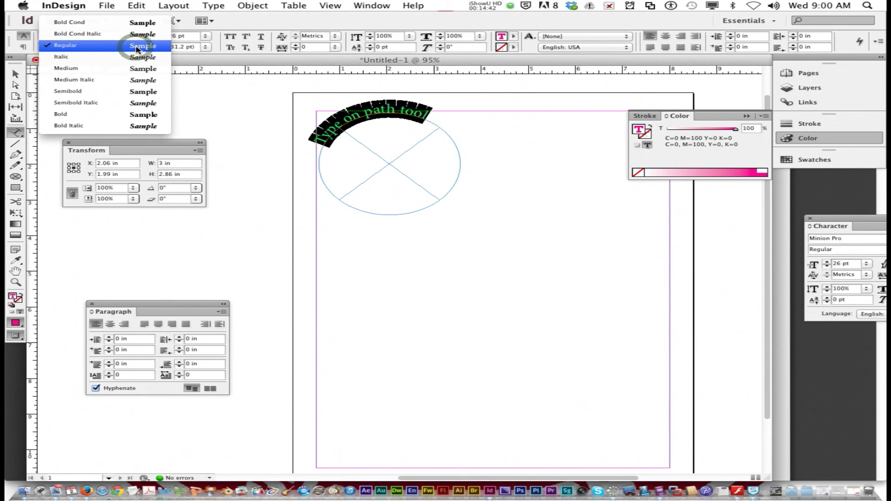
{"action": "left_click", "coordinate": [136, 47]}
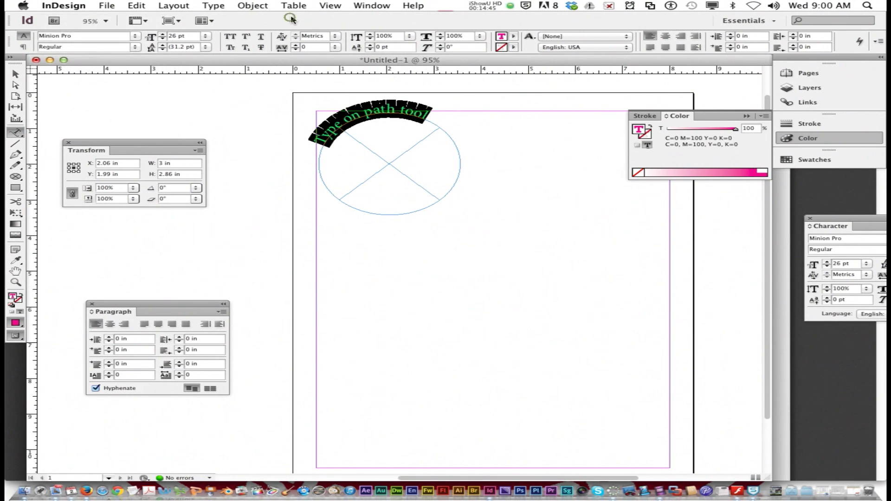
{"action": "left_click", "coordinate": [406, 112]}
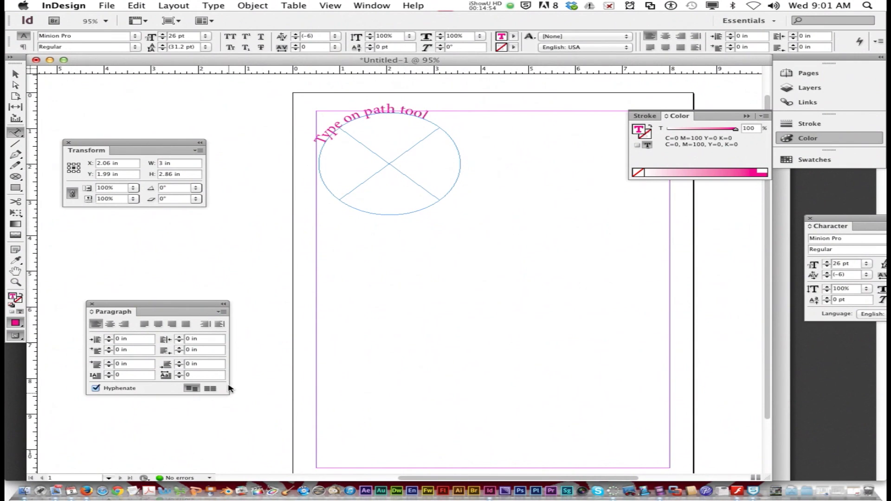
{"action": "left_click", "coordinate": [86, 491]}
{"action": "key", "text": "ctrl+shift+Tab"}
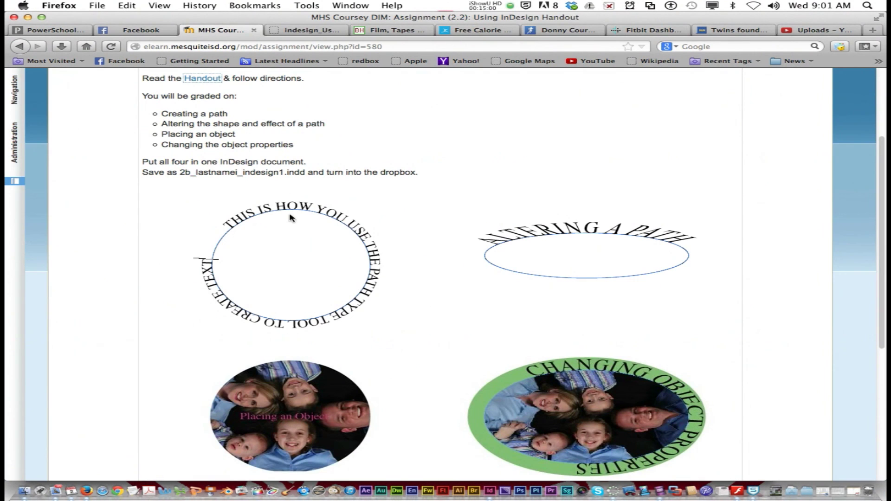